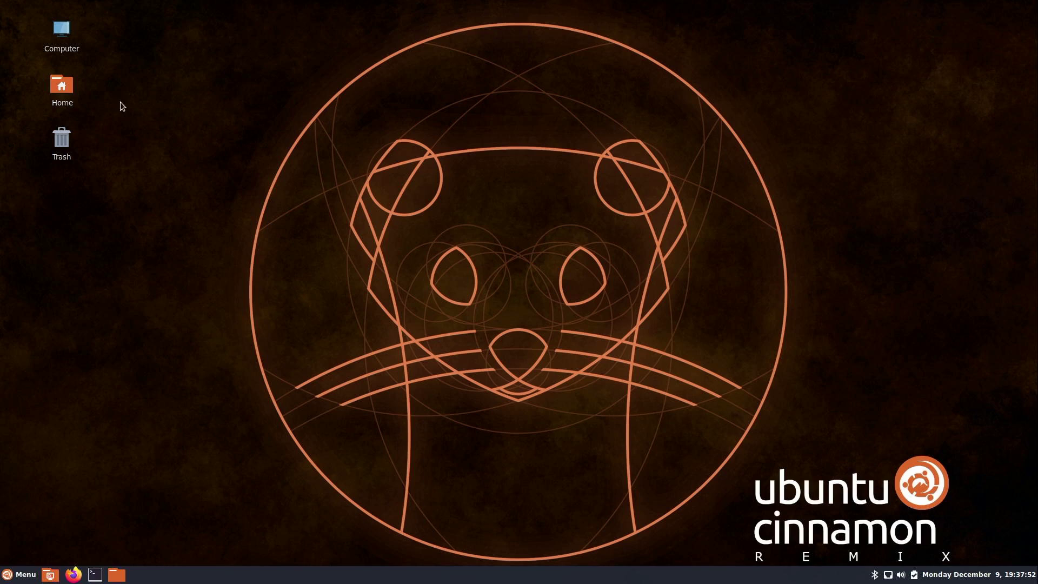
Open the Home folder from the desktop to show its eight standard folders in Nemo
double_click(67, 86)
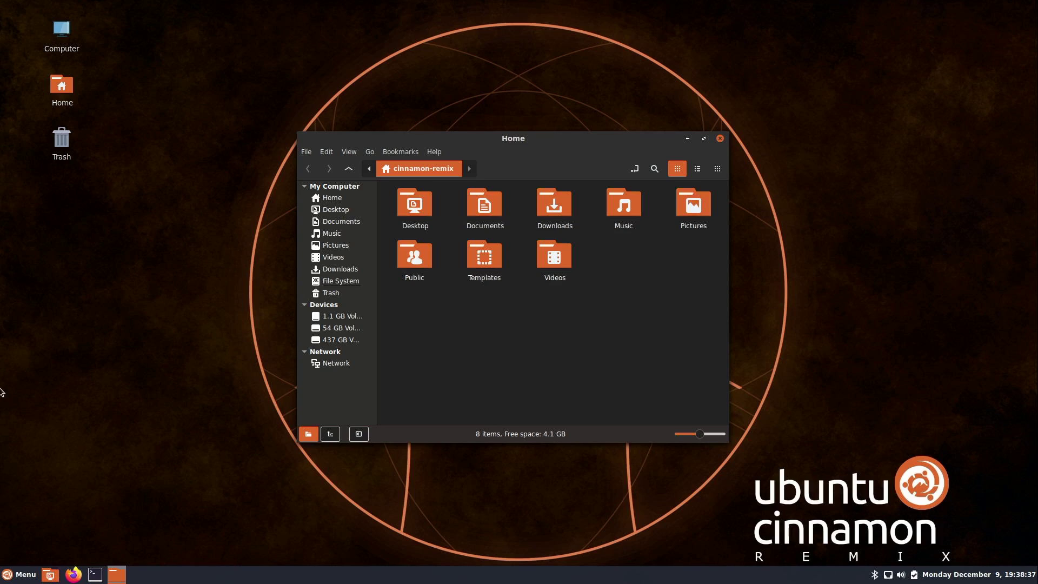
In System Settings > Themes, set the icon theme to Kimmo-Light
left_click(7, 577)
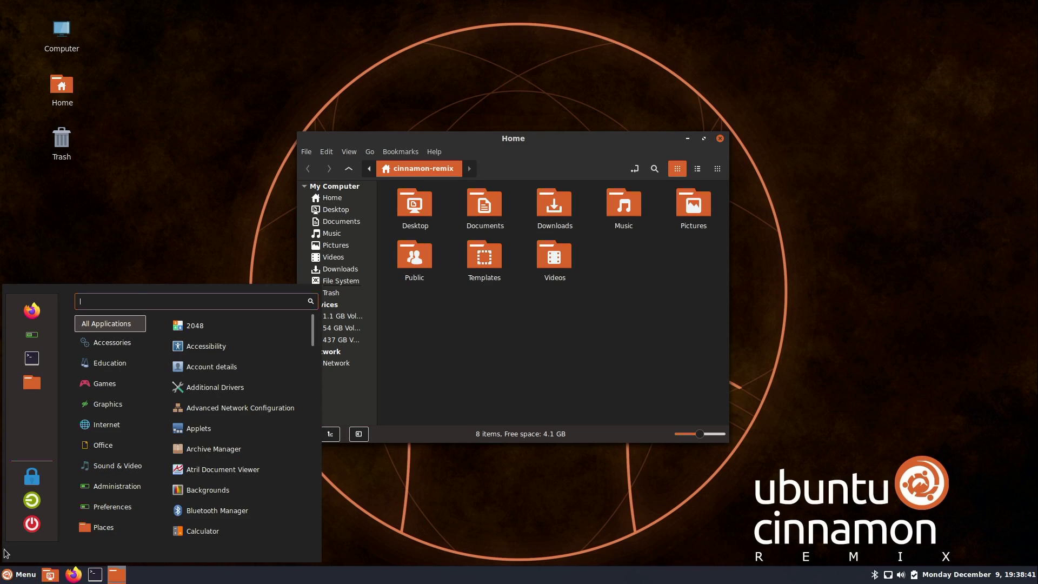
left_click(32, 335)
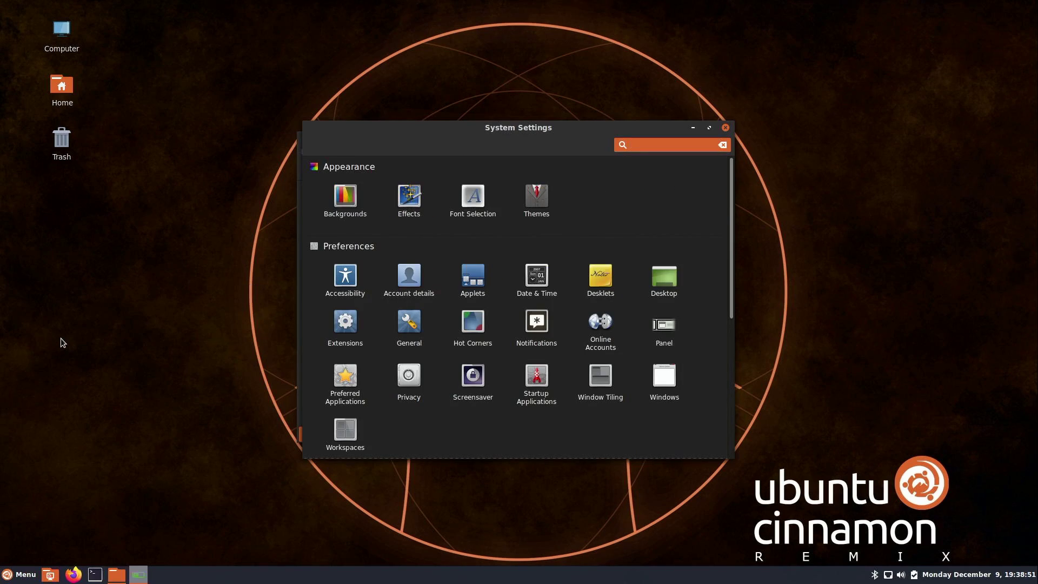
left_click(532, 207)
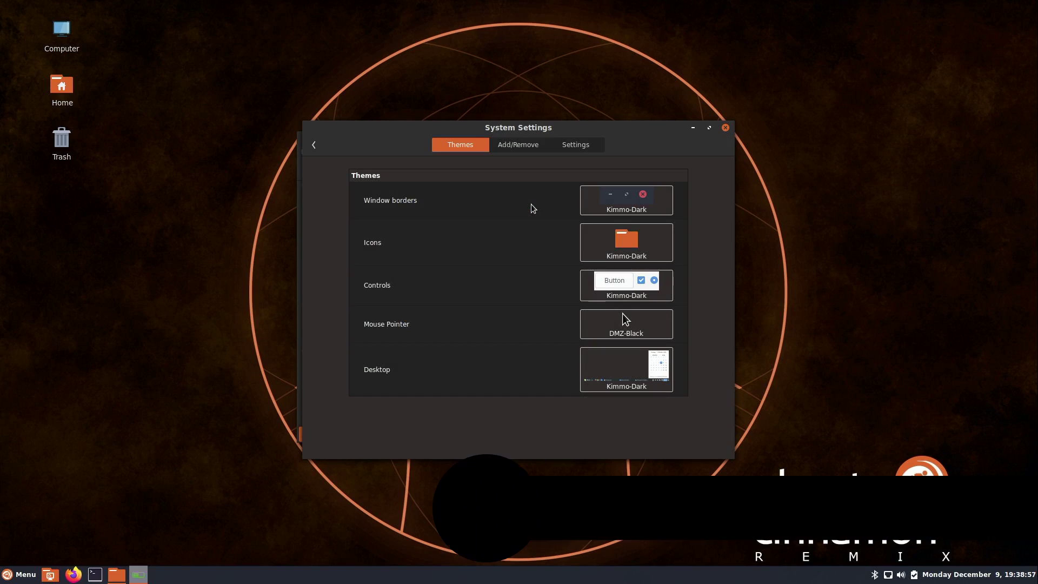
left_click(614, 247)
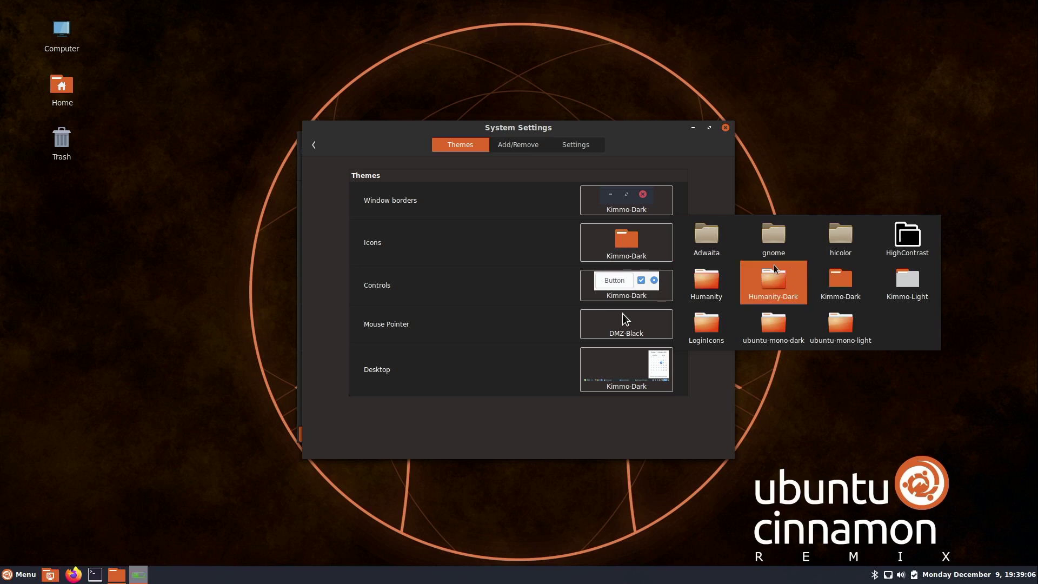
left_click(908, 292)
Preview the lighter icons in a Home window, then reopen the icon theme choices
double_click(62, 87)
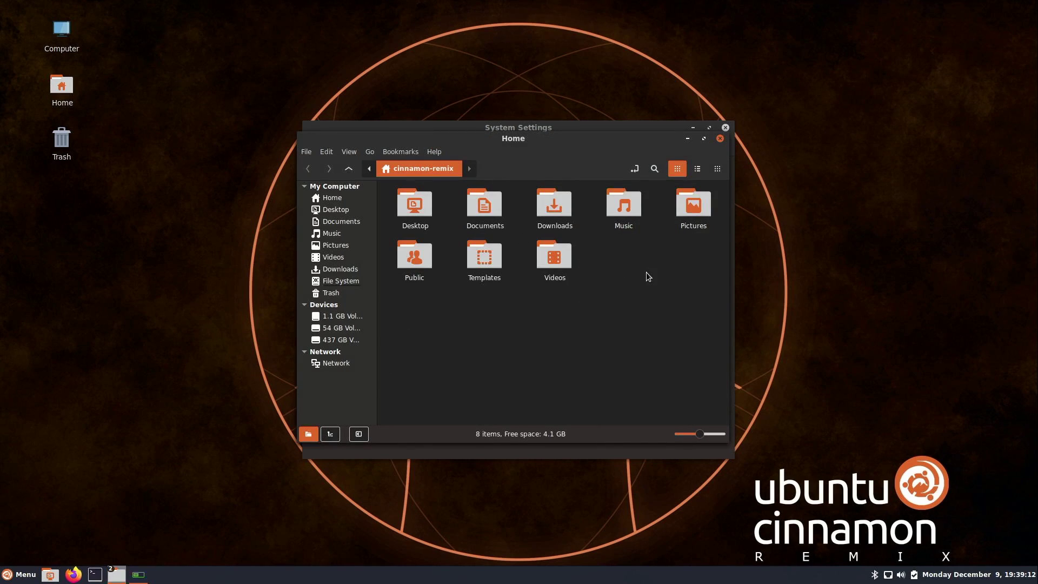
left_click_drag(561, 145, 785, 268)
left_click(638, 138)
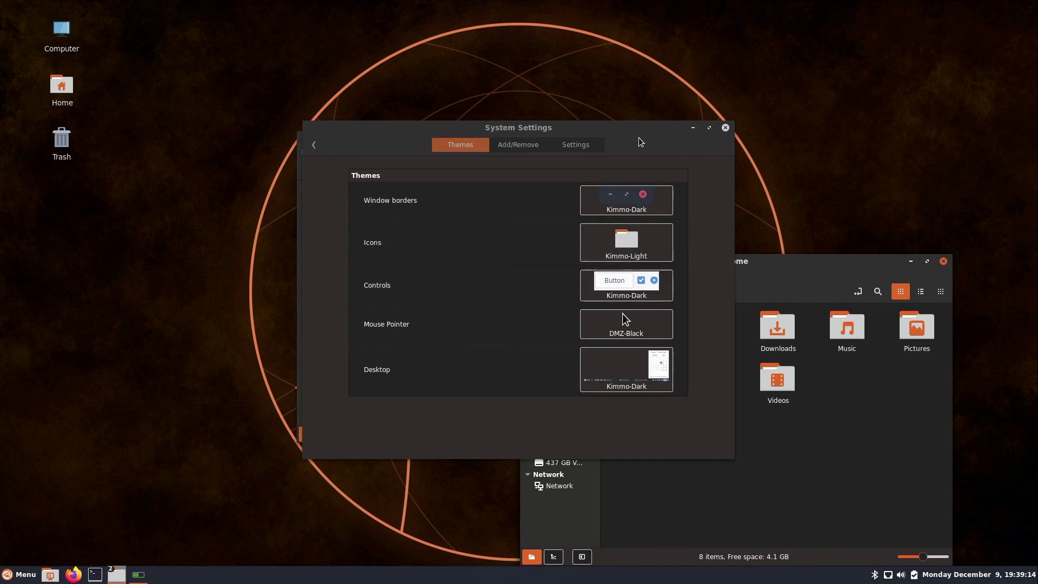
left_click(655, 245)
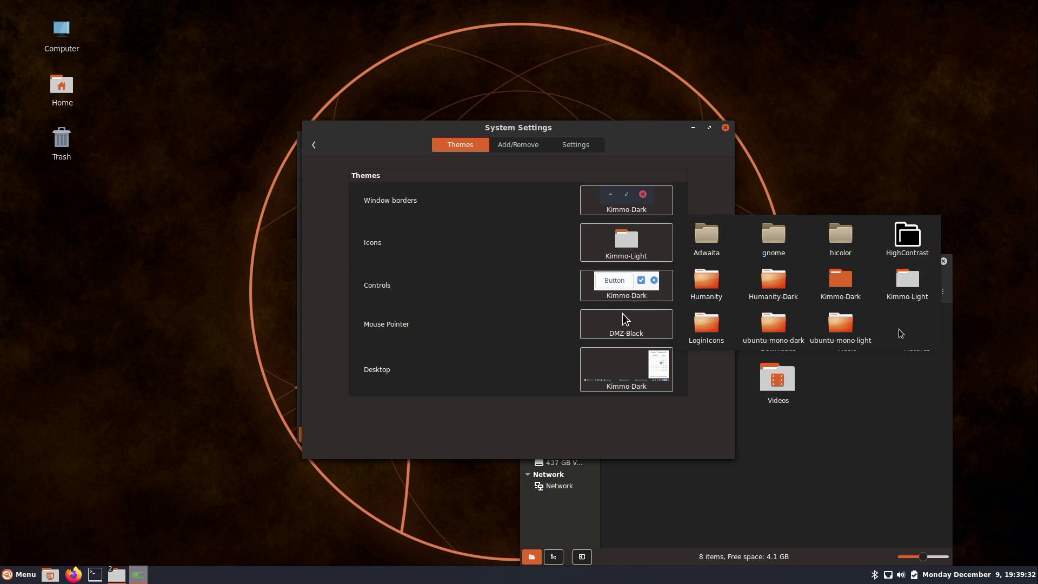
Switch icons back to Kimmo-Dark; review Controls and Window borders themes without changing them
left_click(849, 292)
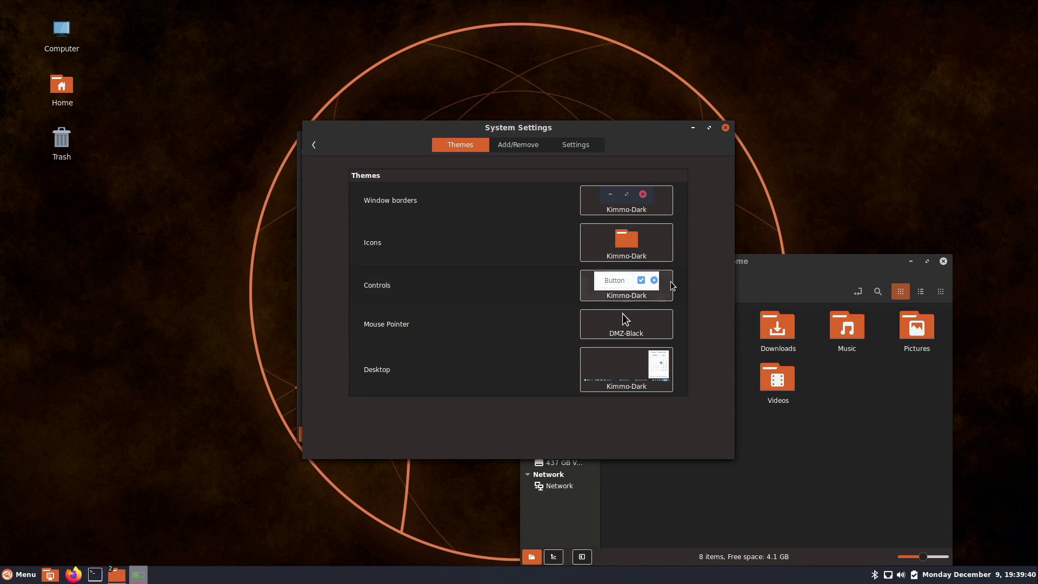
left_click(656, 287)
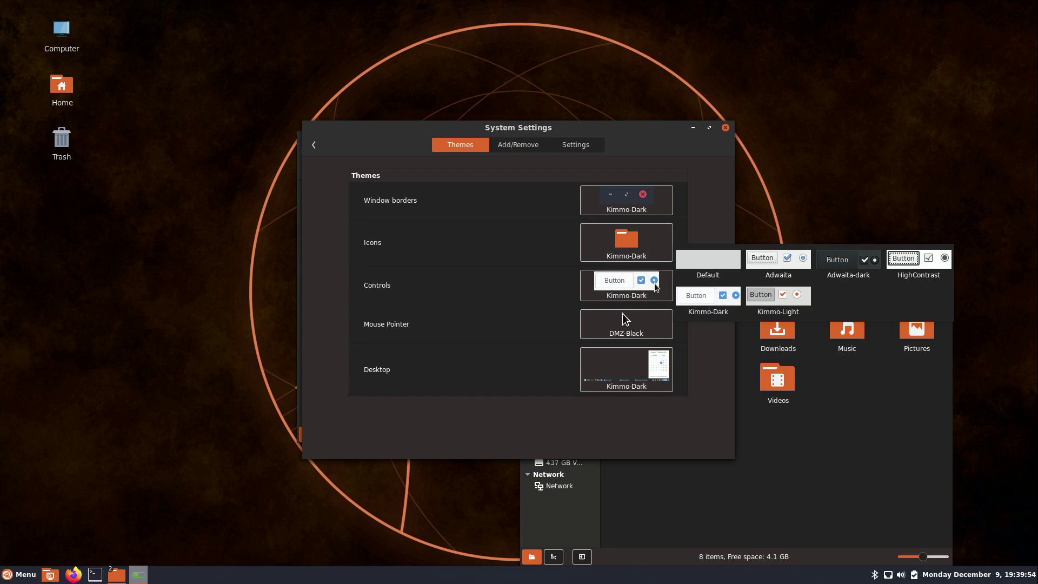
left_click(619, 200)
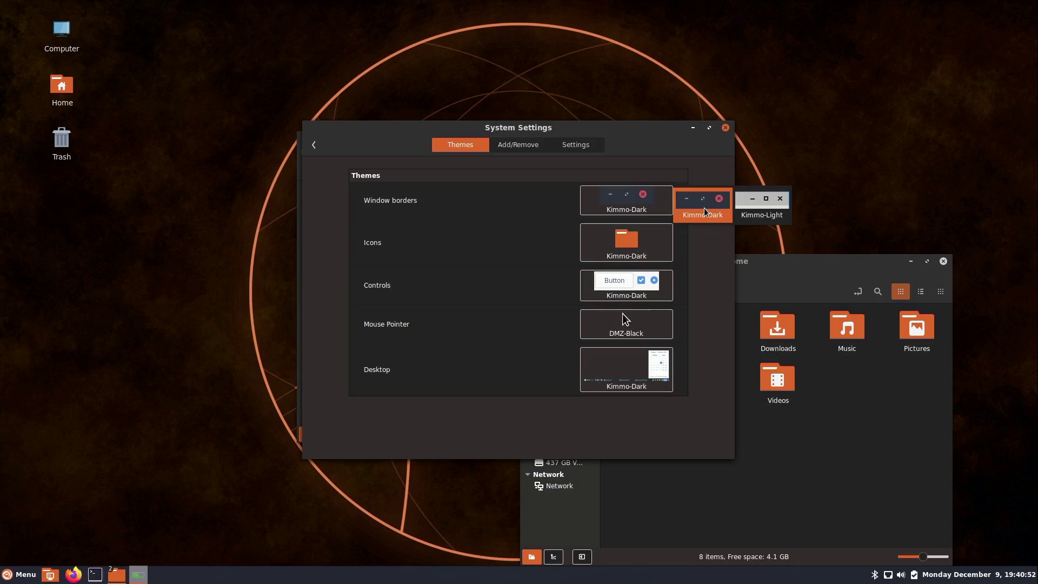
left_click(135, 288)
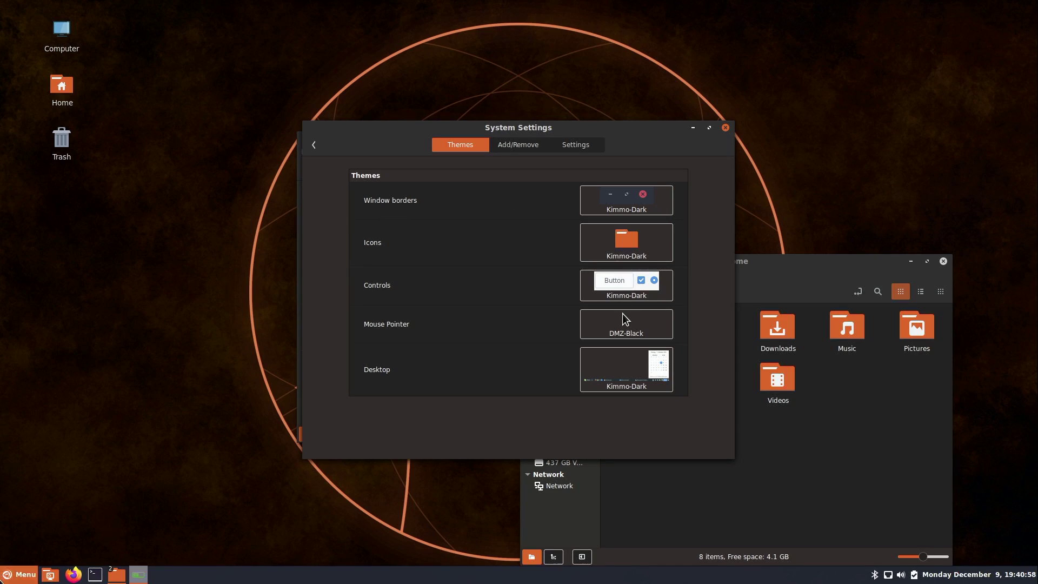
Launch the Pluma text editor from Accessories
left_click(21, 574)
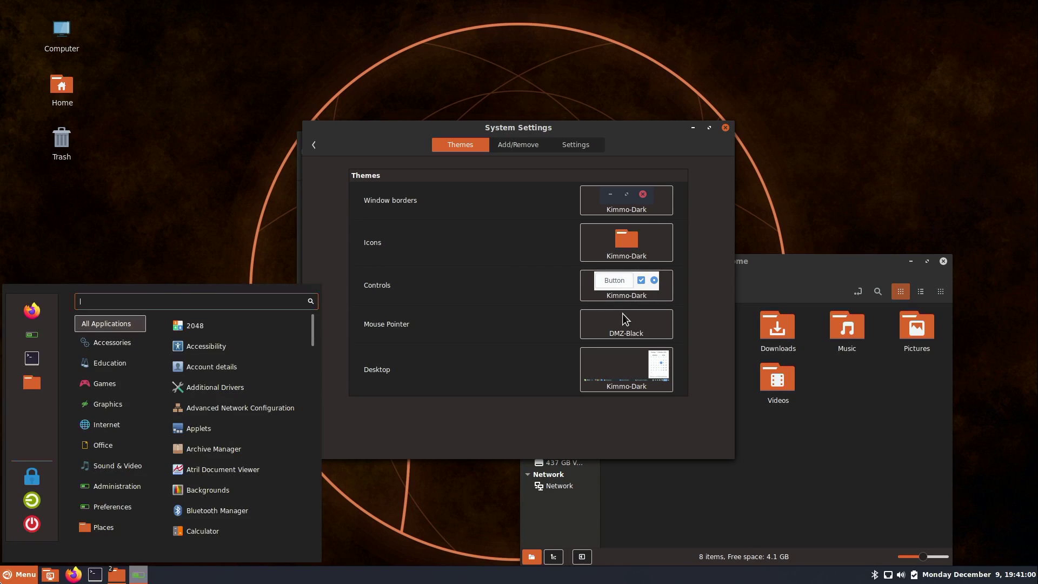
mouse_move(121, 364)
mouse_move(128, 346)
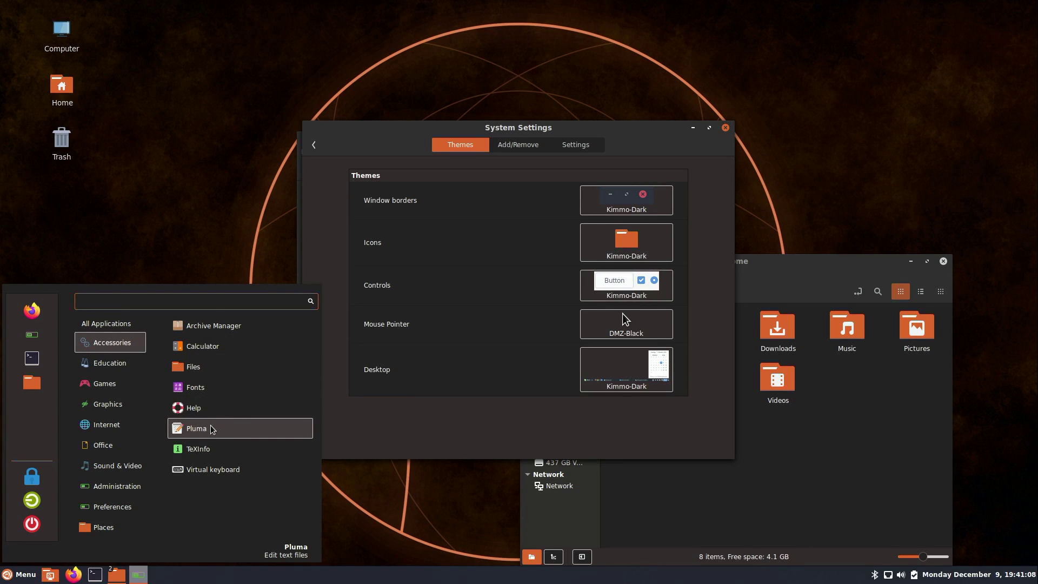
left_click(212, 428)
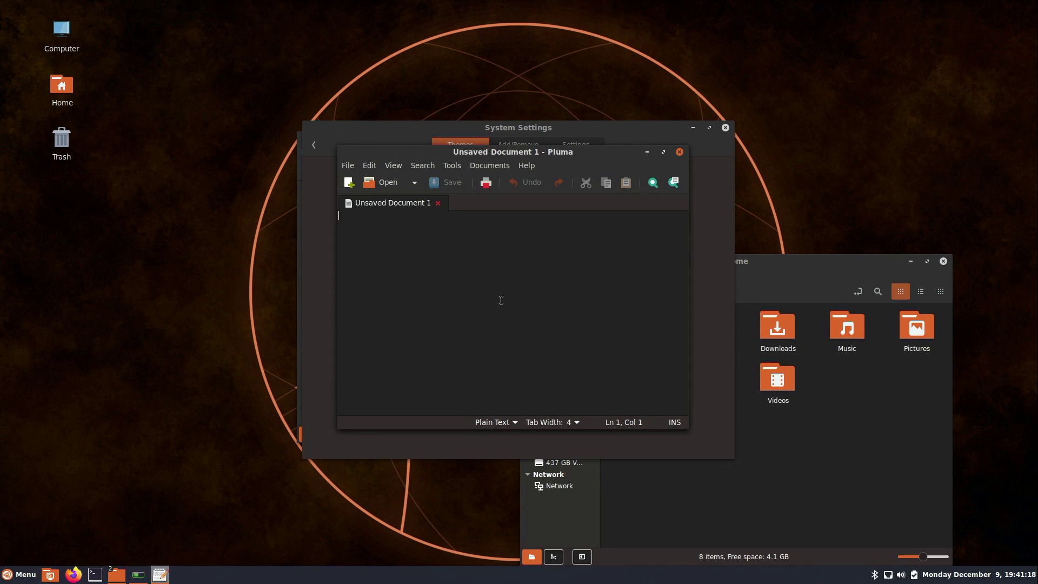
Launch the Calculator from Accessories
left_click(19, 575)
mouse_move(132, 383)
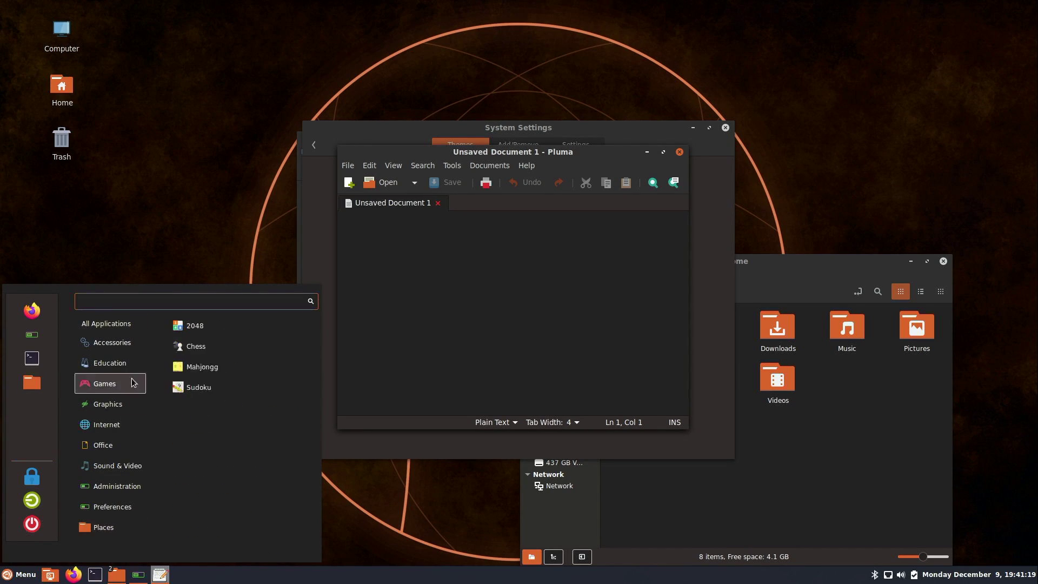
mouse_move(140, 350)
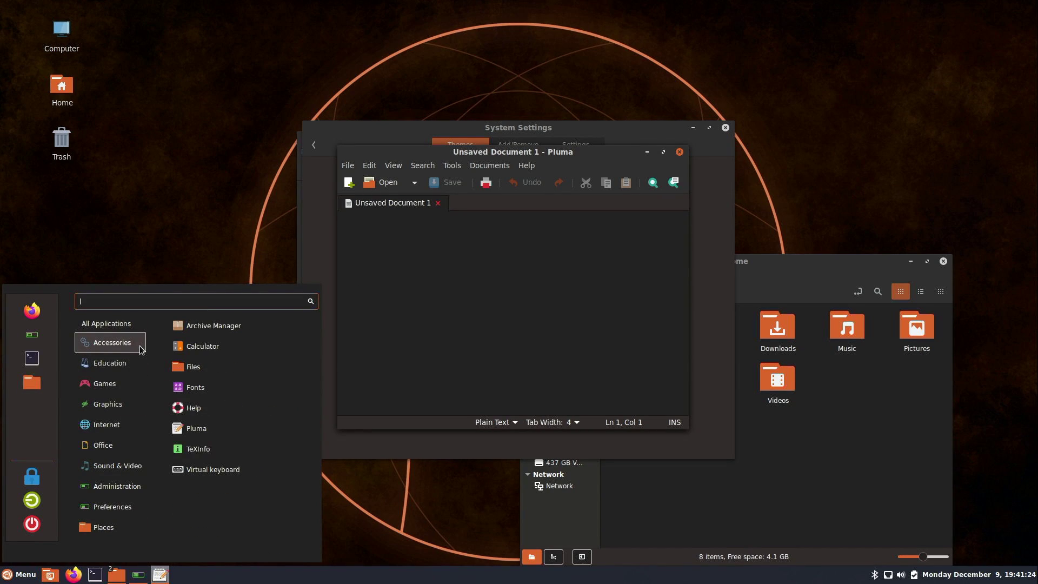
left_click(214, 349)
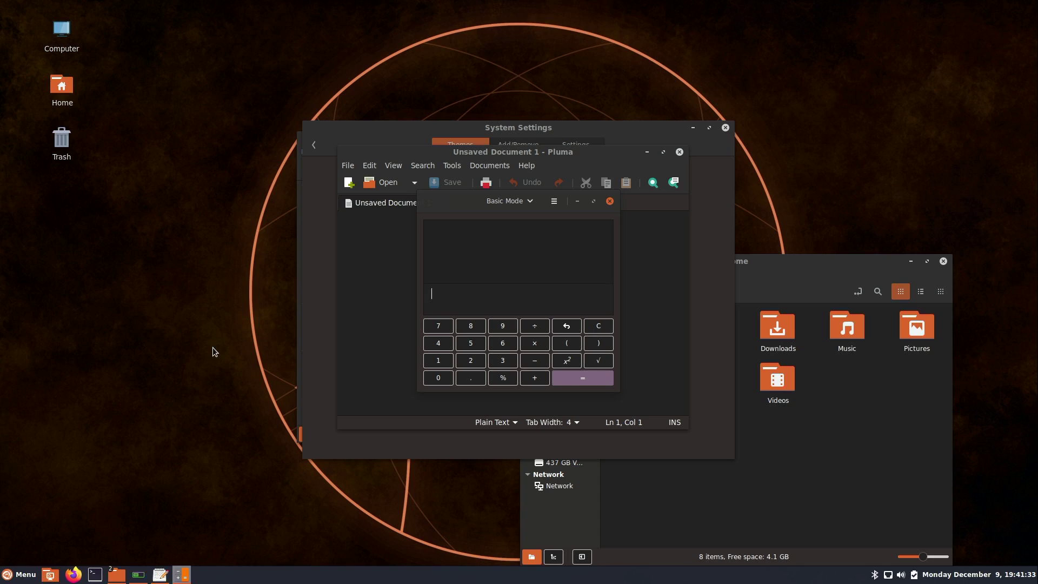
Show the Games category listing 2048, Chess, Mahjongg and Sudoku
left_click(19, 574)
mouse_move(130, 352)
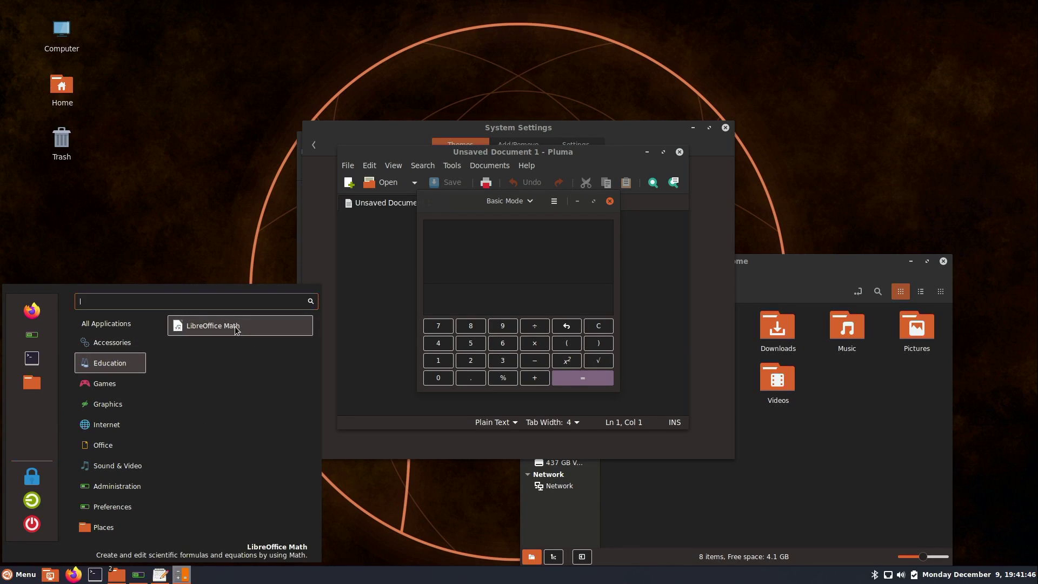
mouse_move(115, 385)
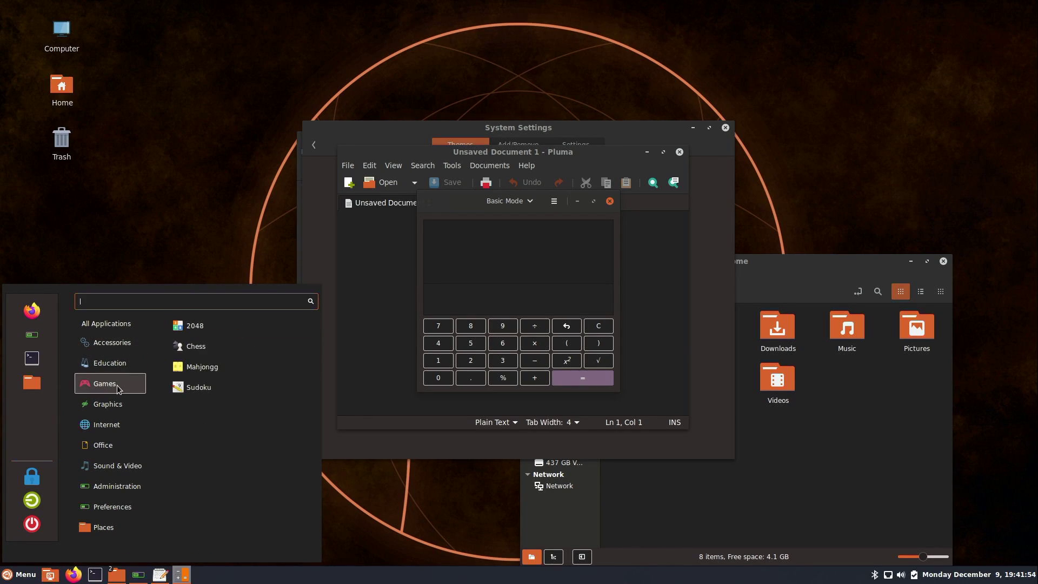
Launch Chess from Games, then Document Scanner from the menu
left_click(255, 348)
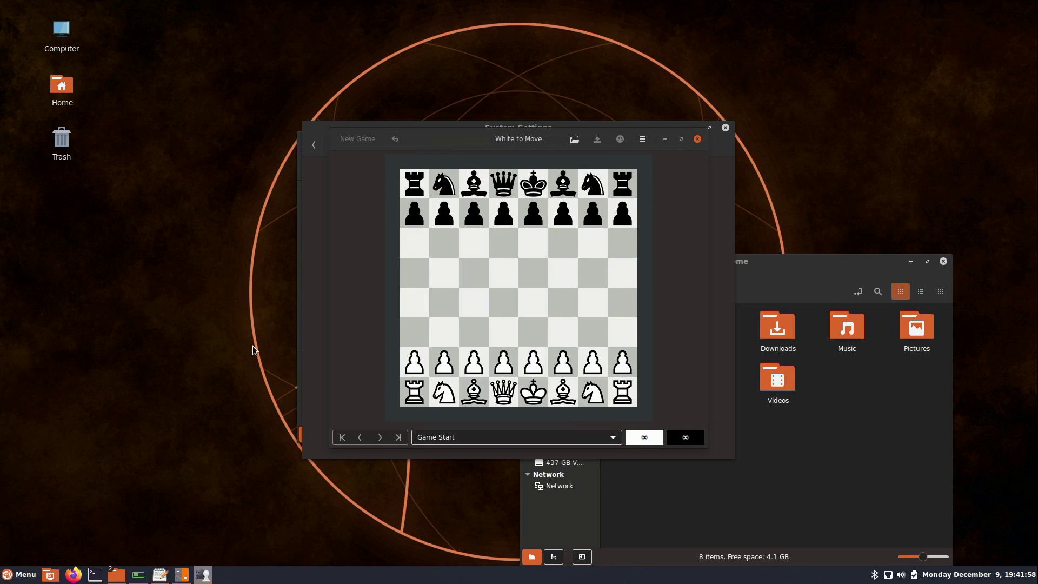
left_click(22, 575)
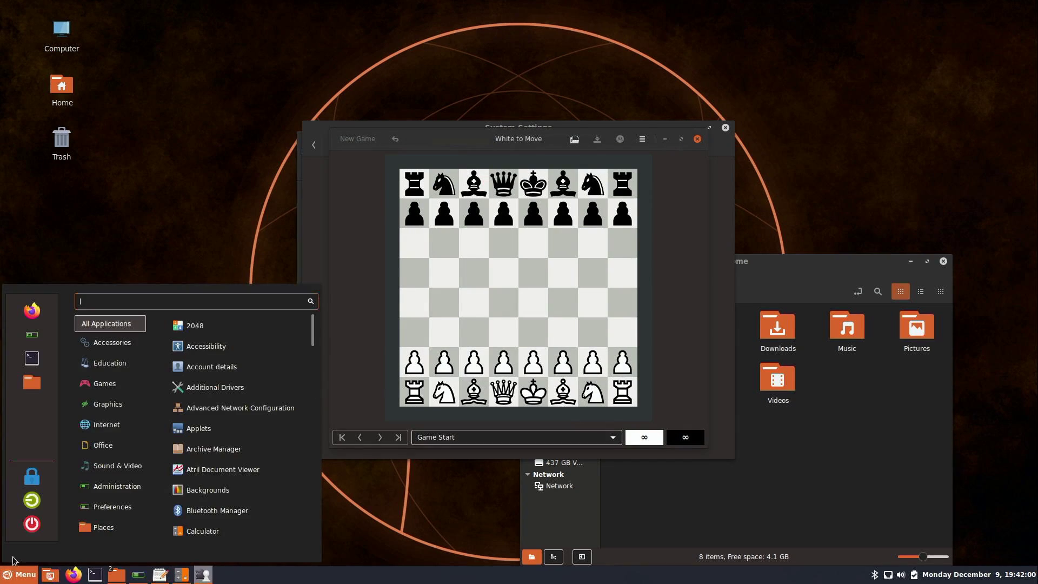
mouse_move(132, 386)
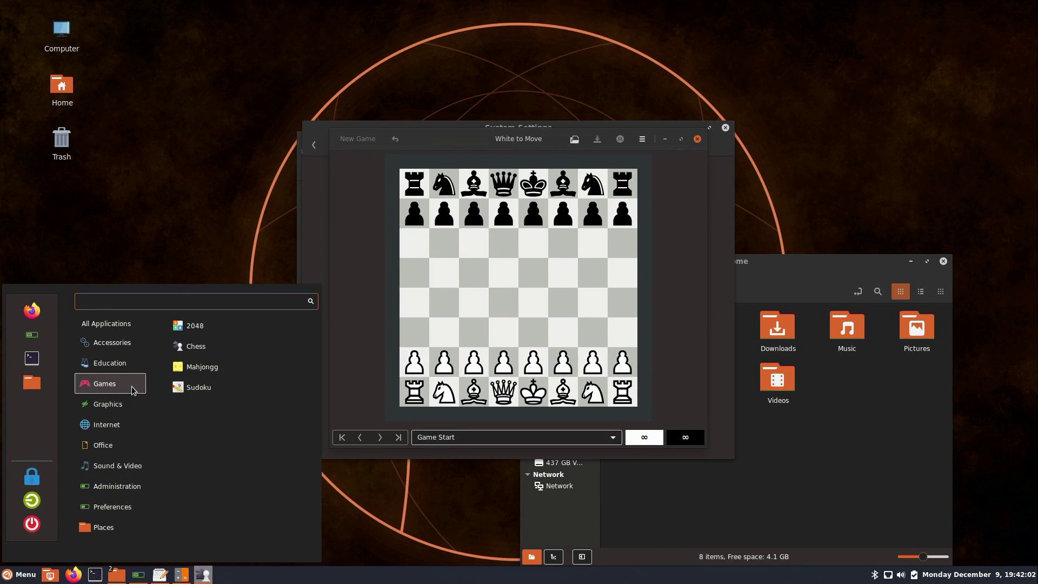
mouse_move(125, 407)
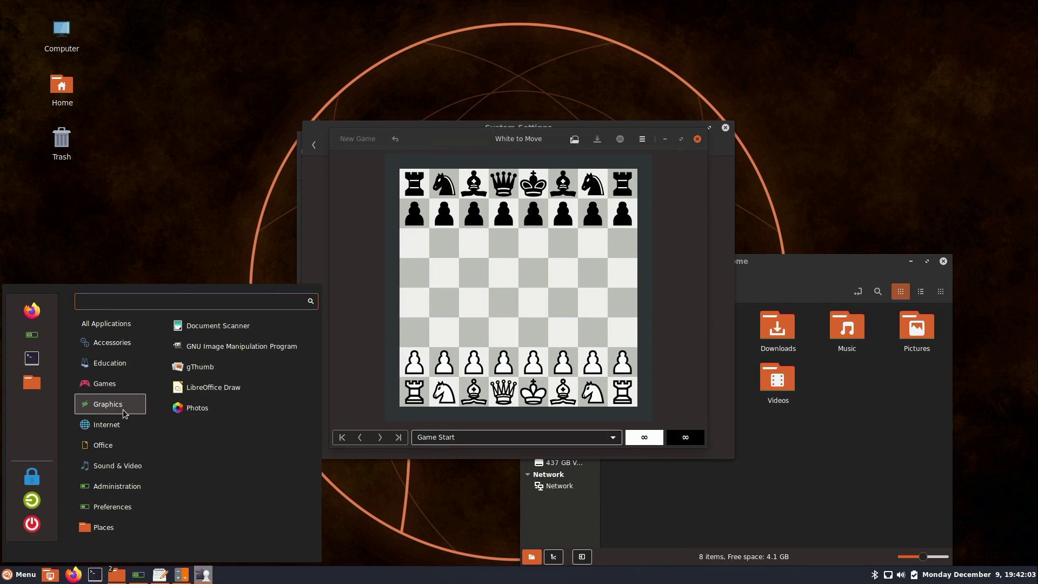
left_click(246, 330)
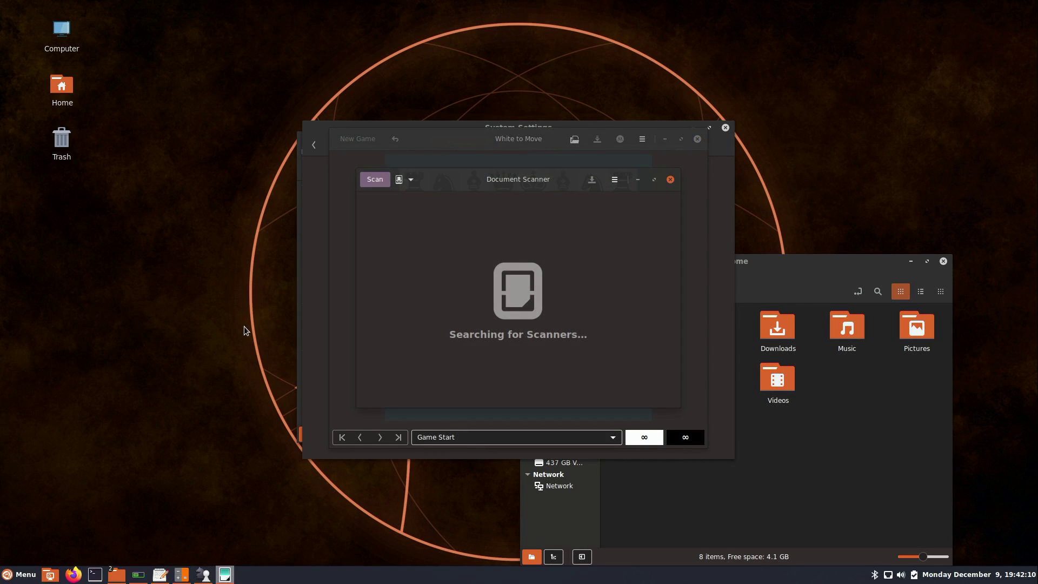
View Document Scanner's About window, close it, and reopen the application menu
left_click(612, 184)
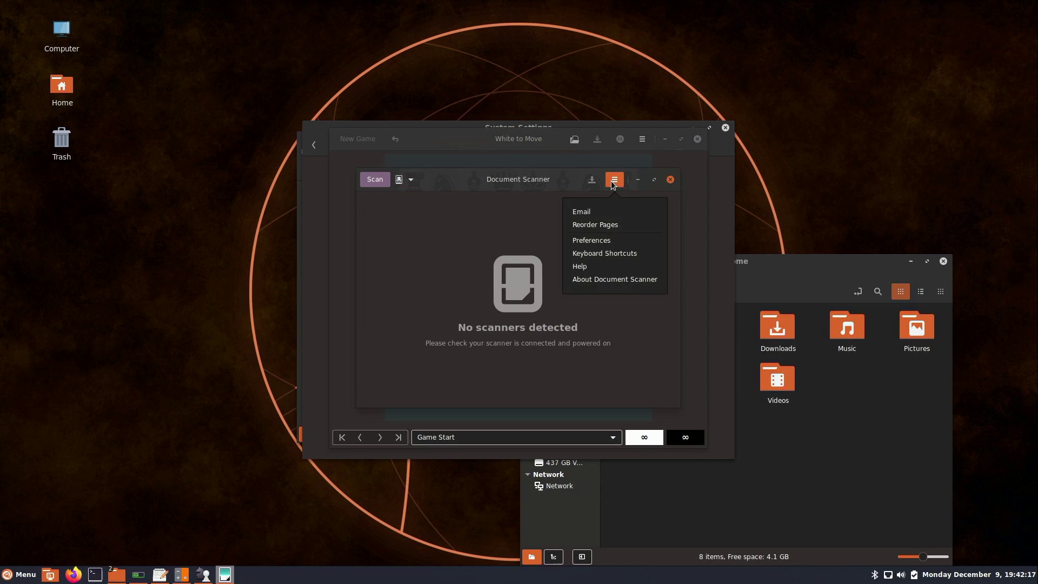
left_click(621, 281)
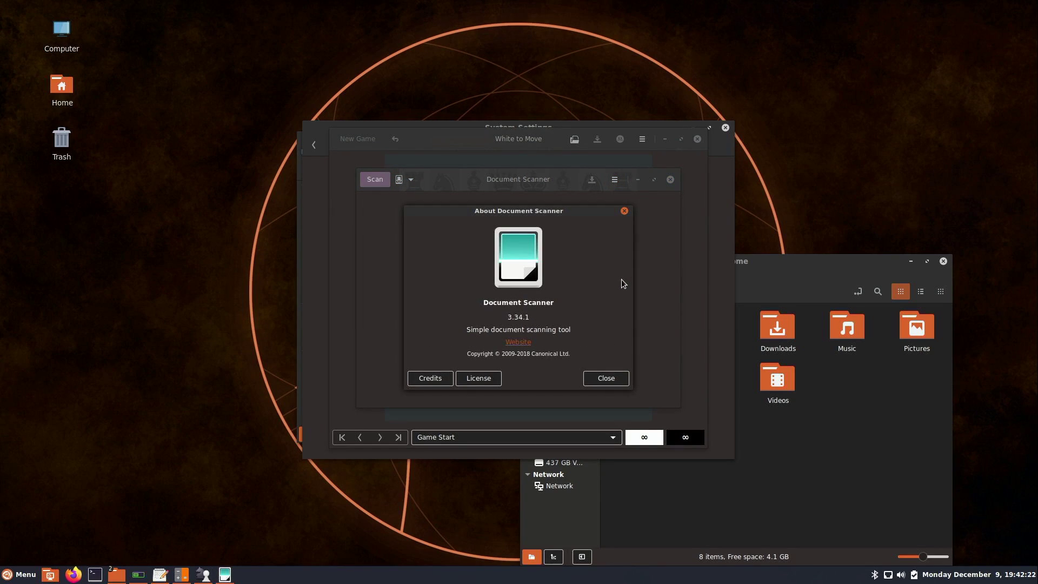
left_click(621, 378)
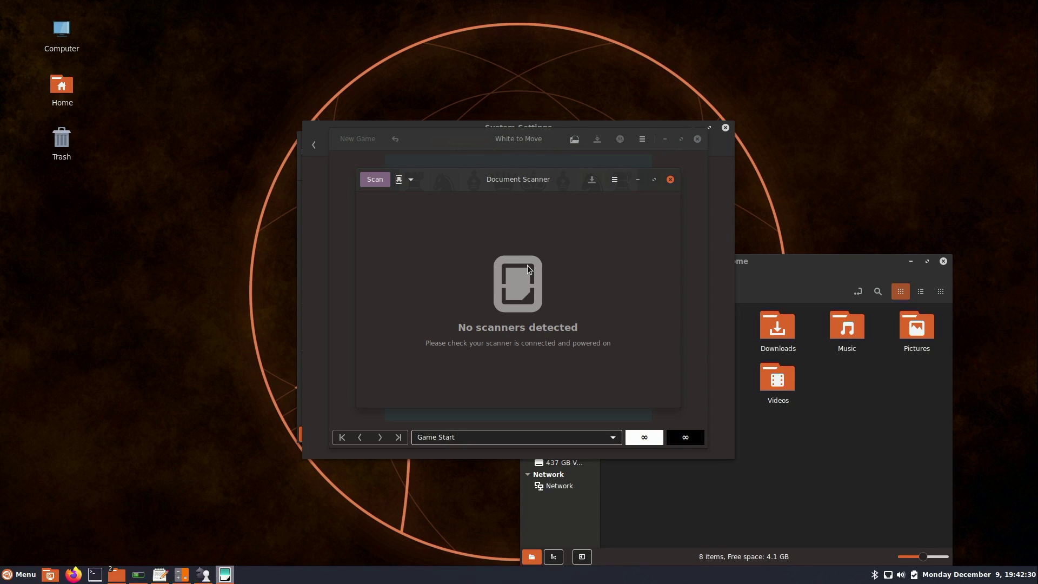
left_click(11, 573)
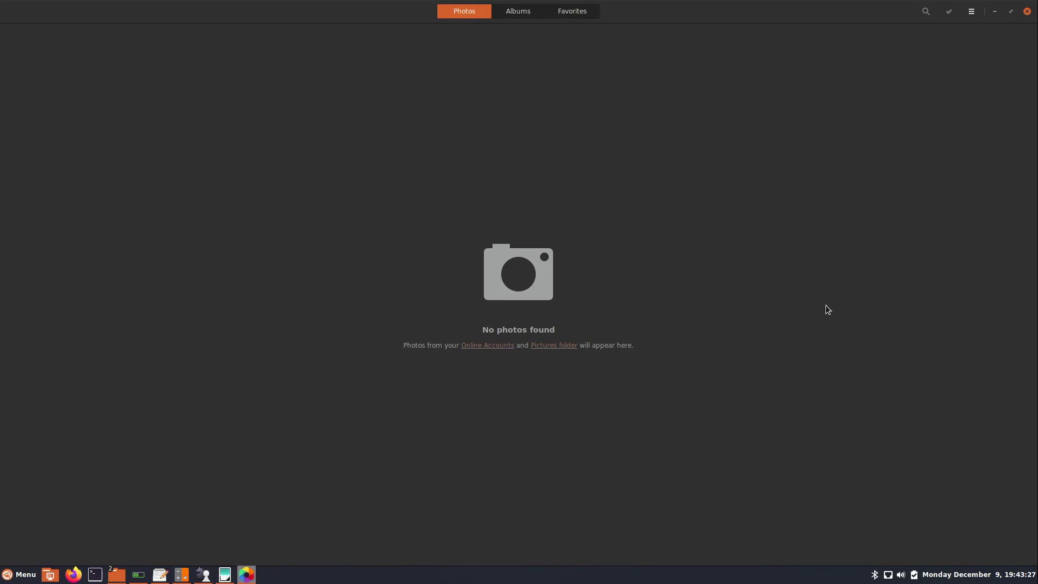
Close the empty Photos window and show the menu's Office category
left_click(1027, 11)
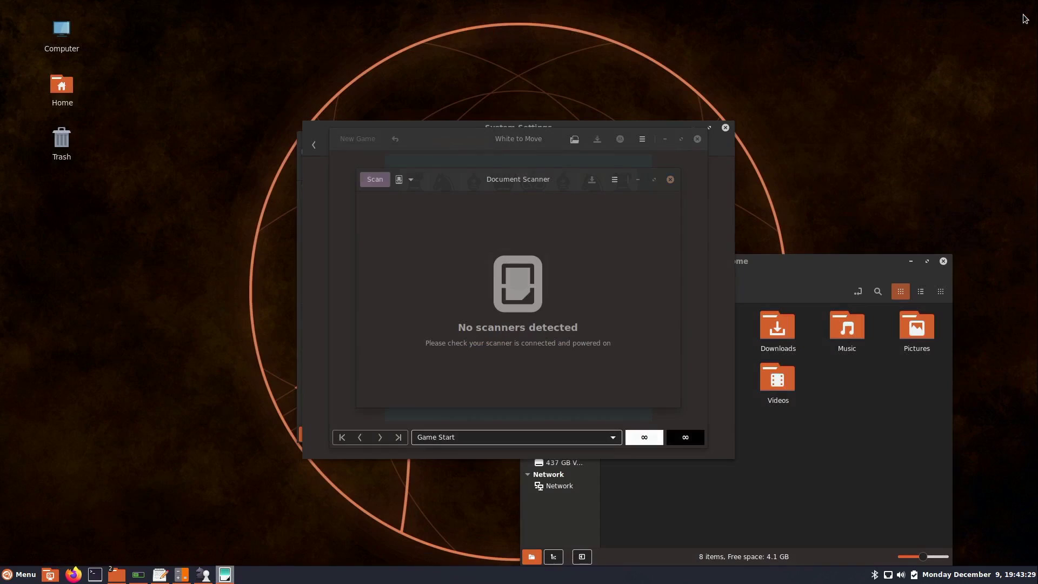
left_click(19, 574)
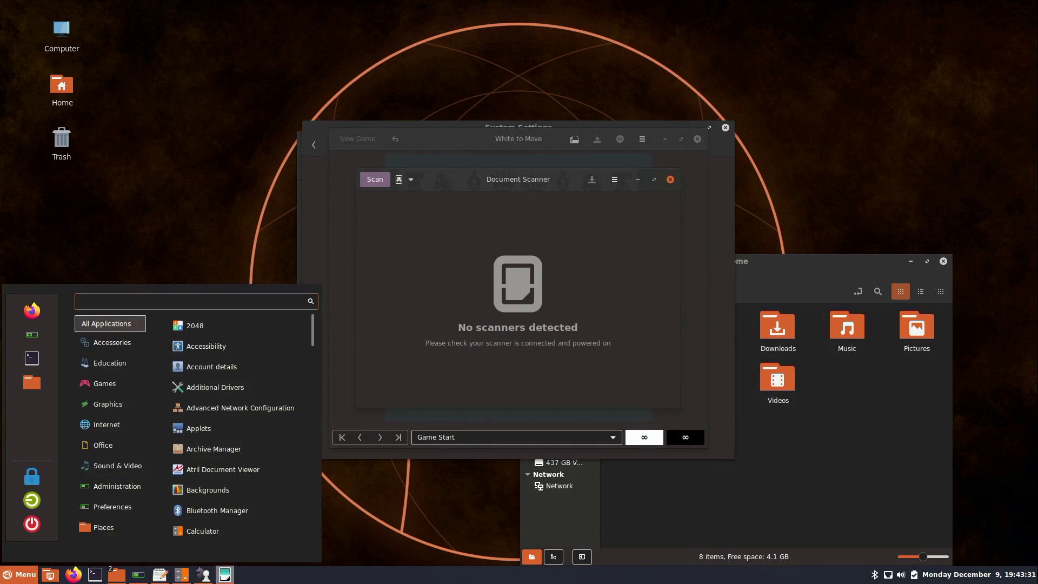
mouse_move(89, 427)
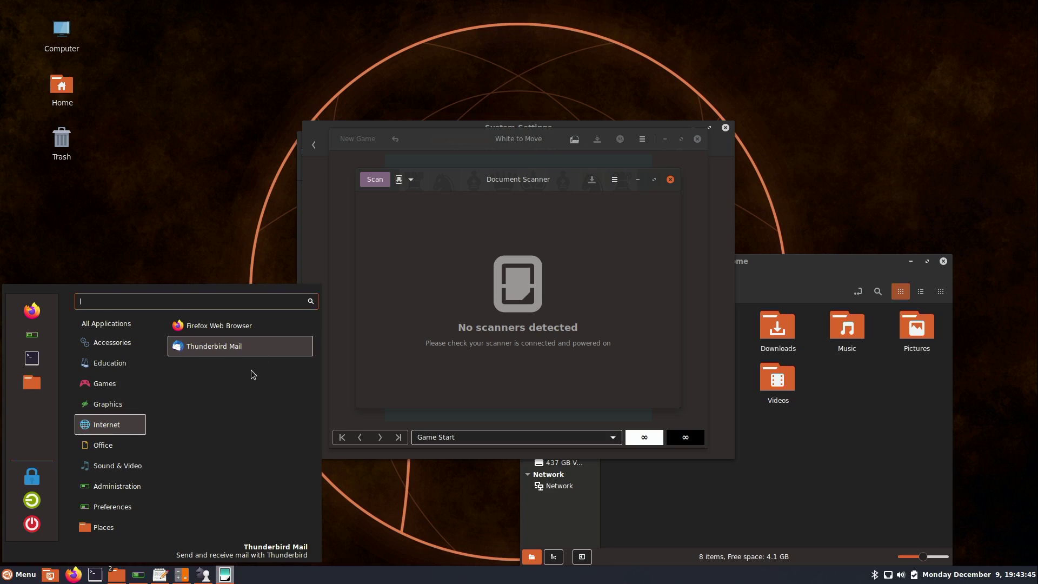
mouse_move(119, 455)
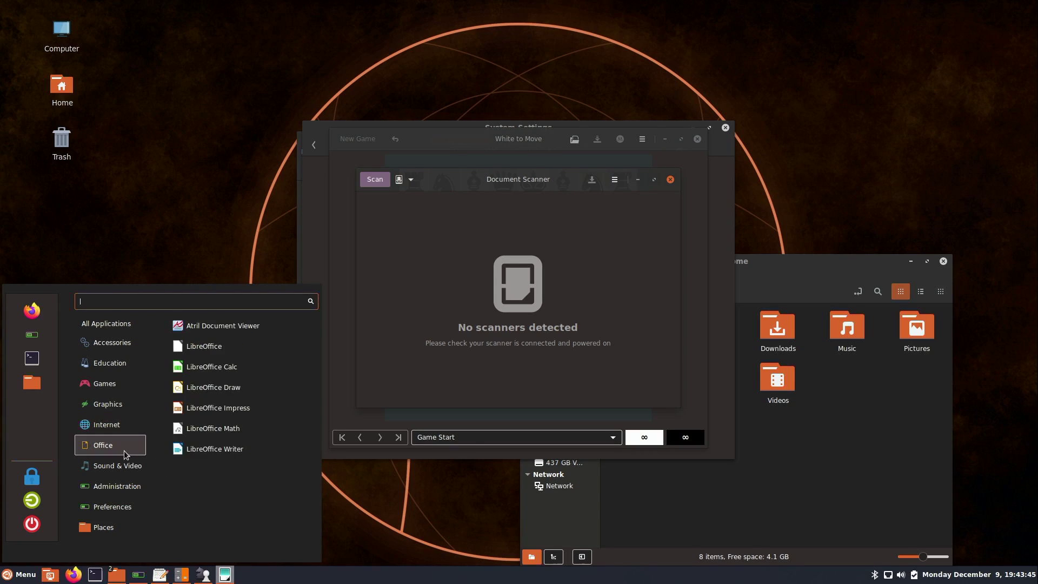
Start a blank Untitled 1 Writer document, dismiss the tip of the day, and close Writer
left_click(234, 458)
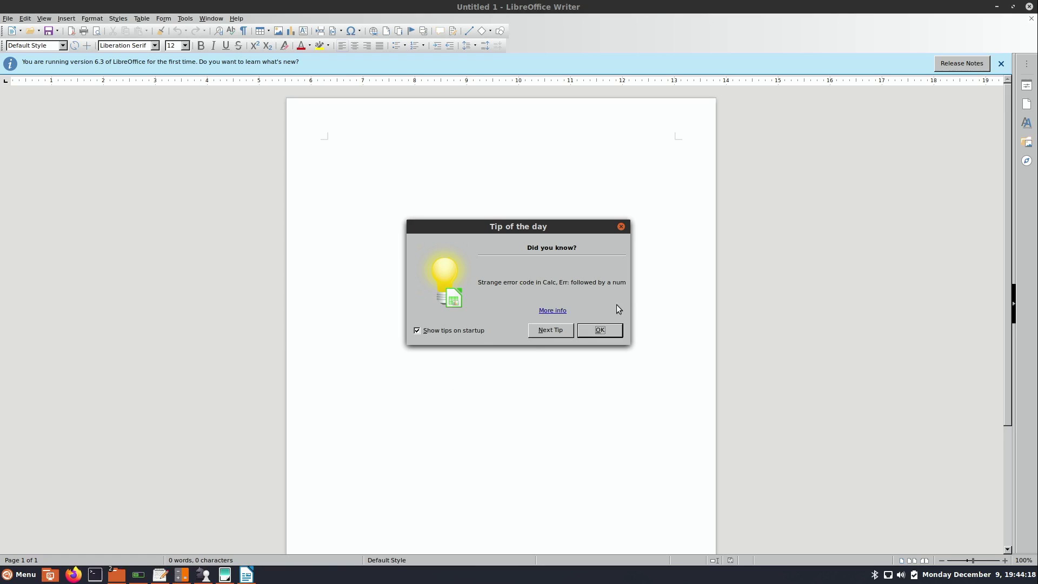
left_click(621, 226)
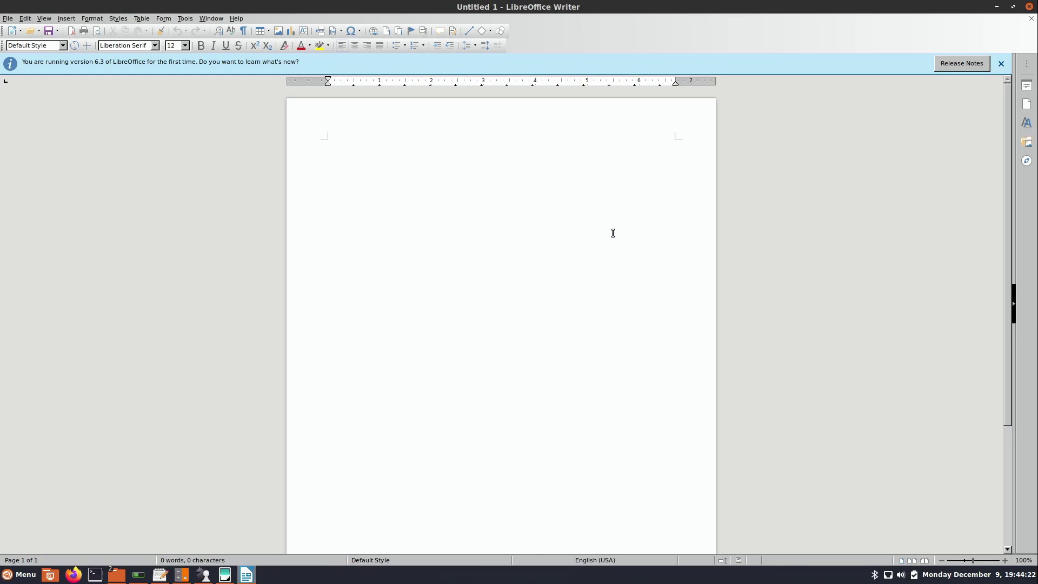
left_click(1030, 6)
Launch Htop from the Administration category to view running processes
left_click(20, 575)
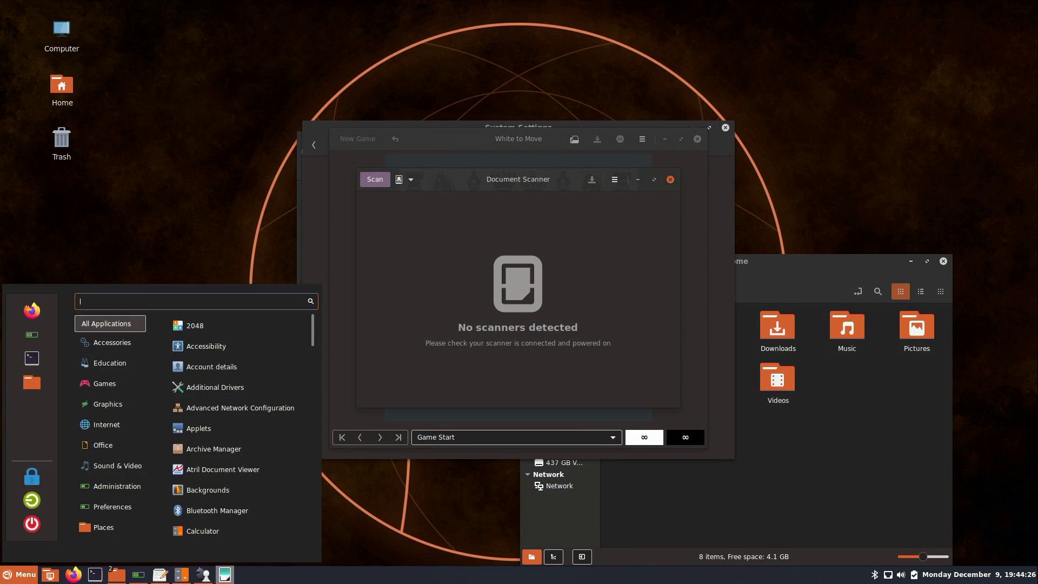
mouse_move(118, 448)
mouse_move(126, 471)
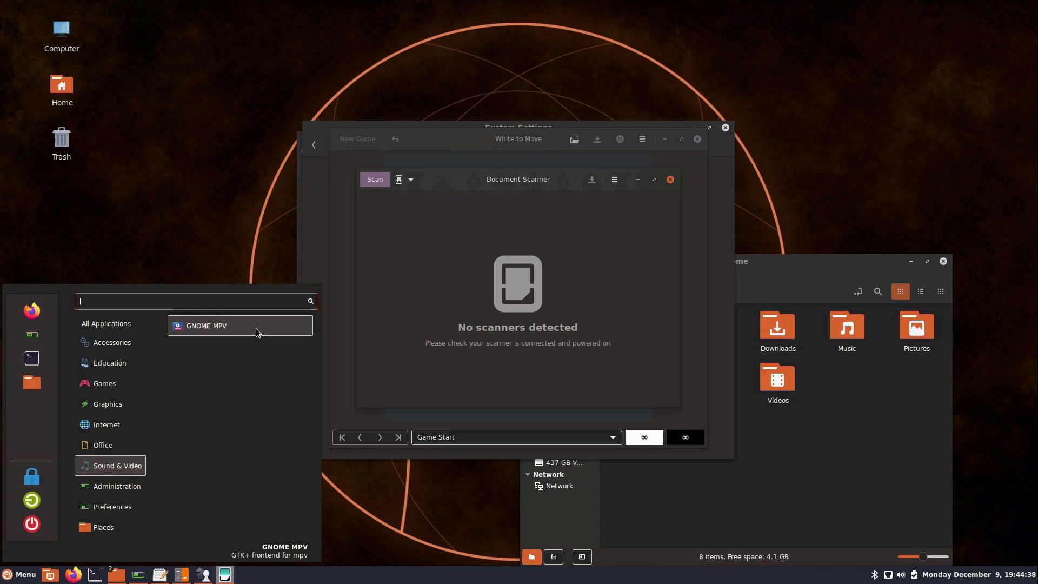
mouse_move(107, 490)
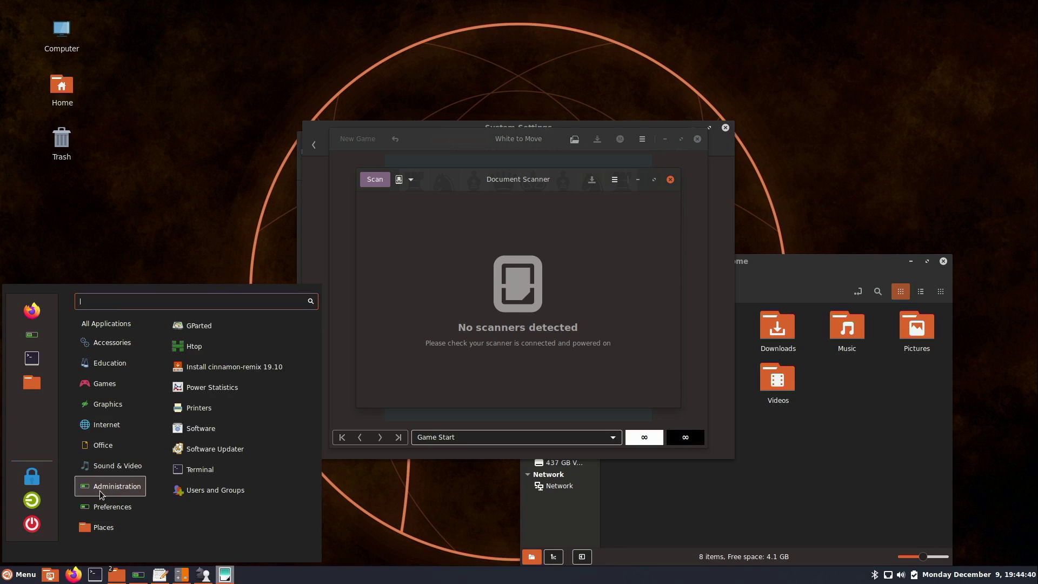
left_click(210, 354)
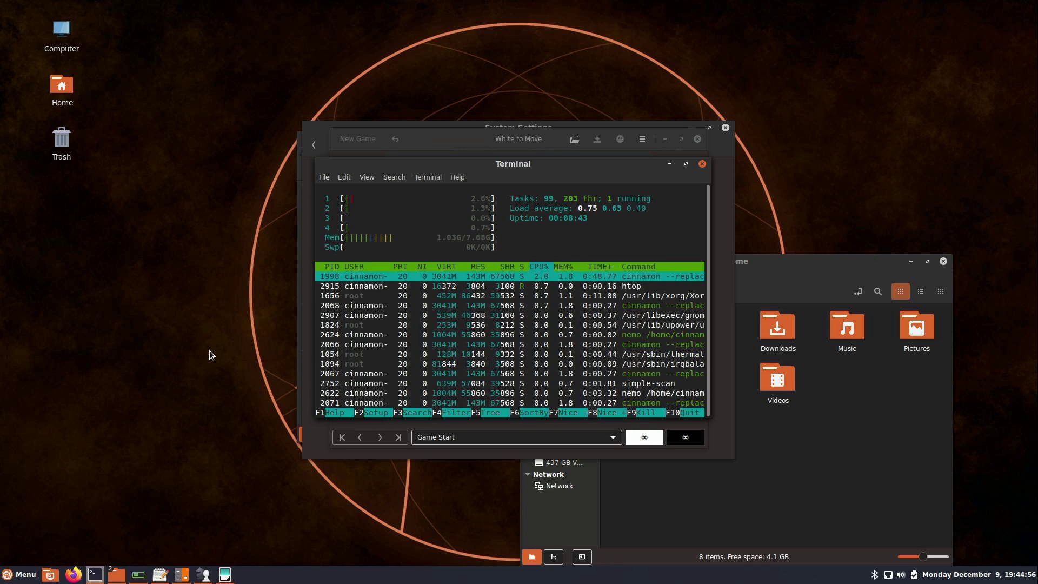
Launch the Software app from Administration
left_click(16, 574)
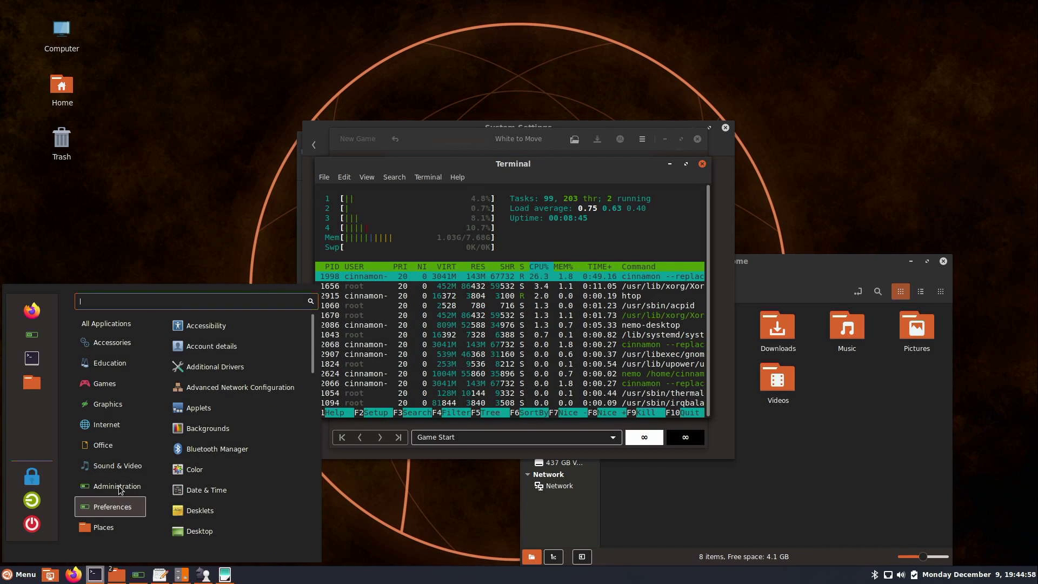
mouse_move(116, 486)
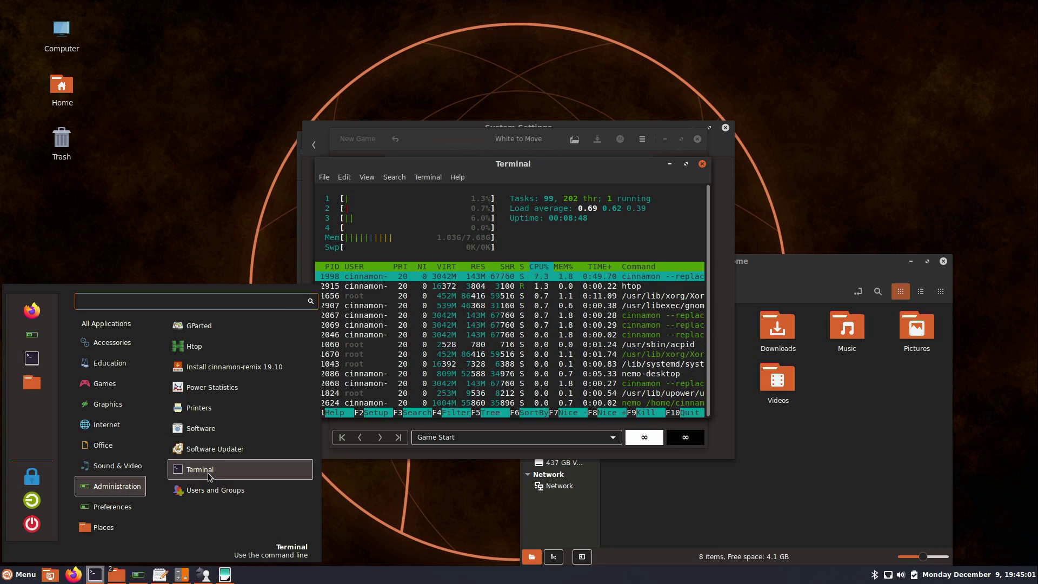
left_click(229, 430)
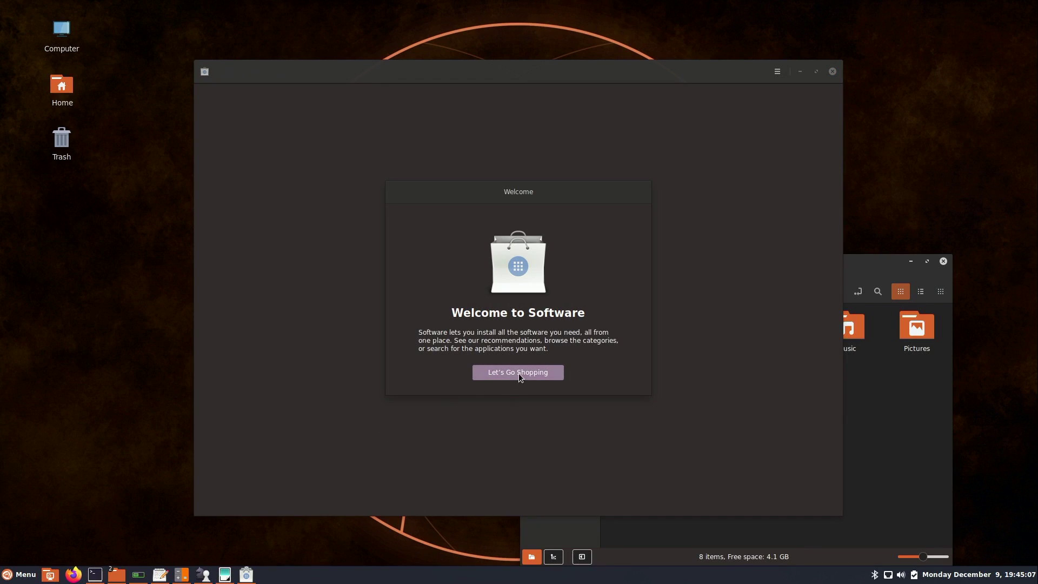
Pass Software's welcome screen, dismiss the update download error, and close Software
left_click(518, 373)
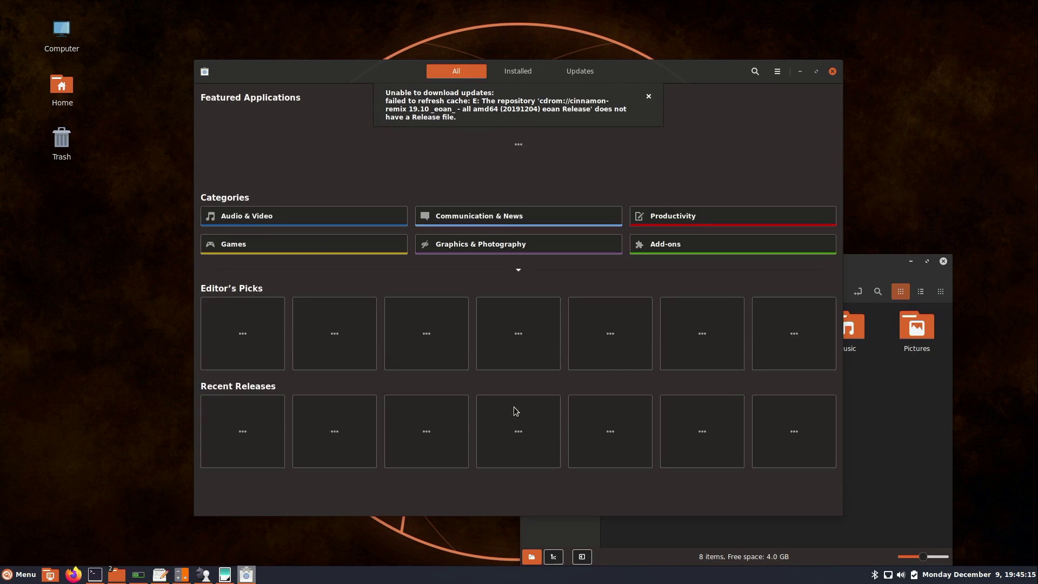
left_click(649, 96)
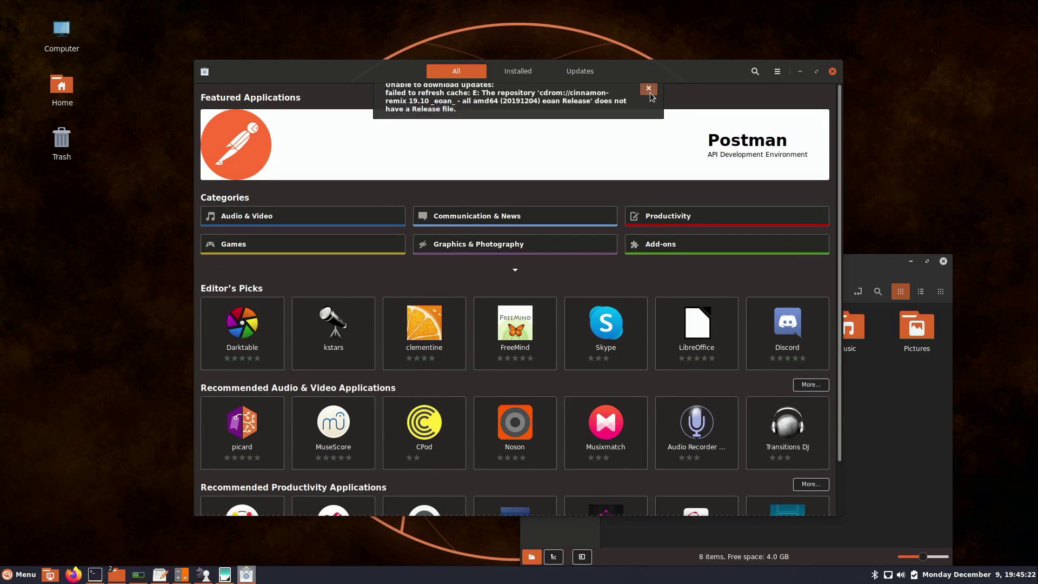
left_click(832, 72)
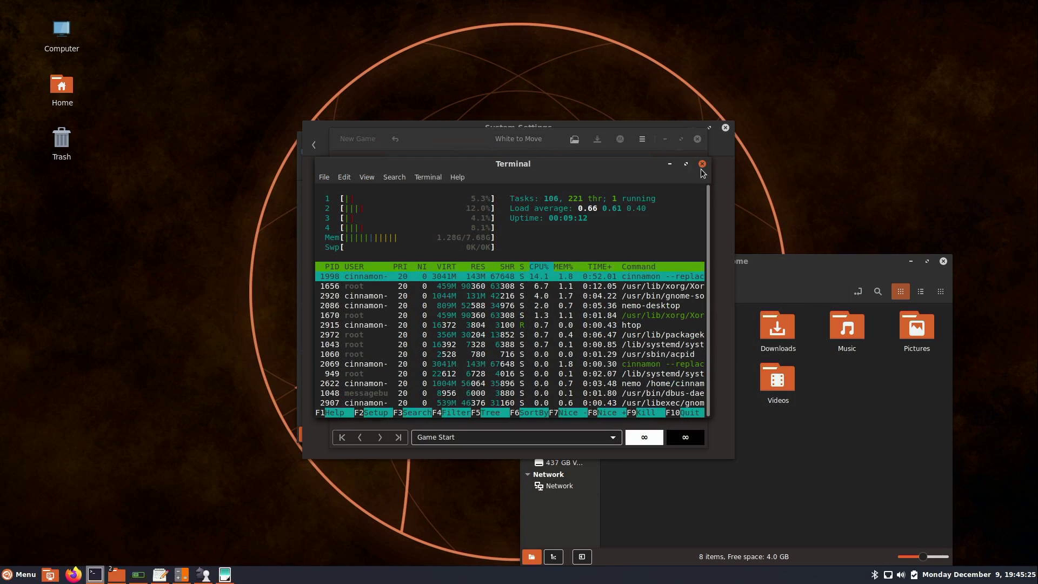
Close all nine open windows: terminal, scanners, Chess, Pluma, Settings, Calculator, Home windows
left_click(702, 164)
left_click(701, 159)
left_click(698, 138)
left_click(673, 179)
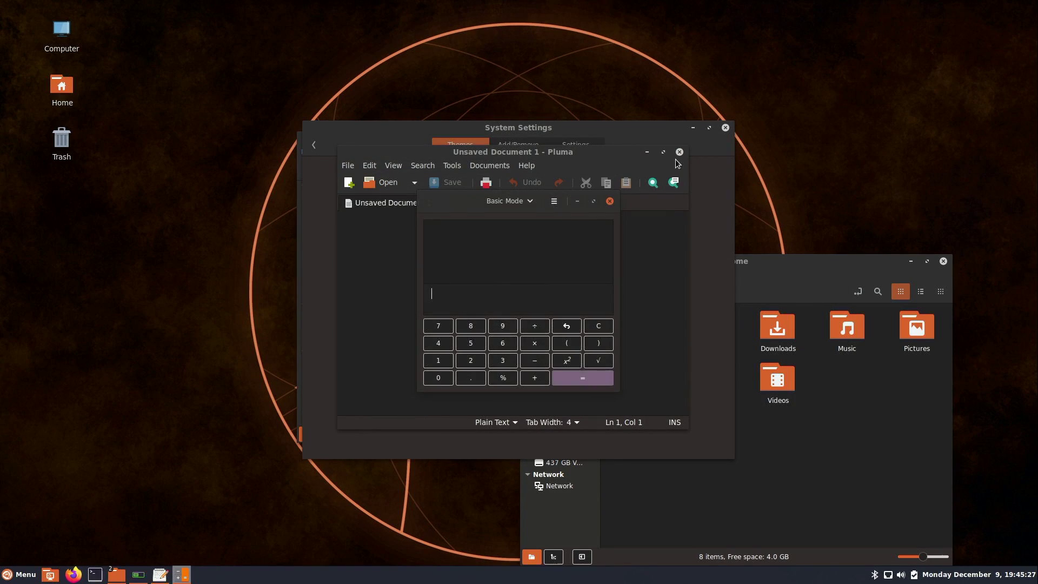
left_click(679, 151)
left_click(726, 127)
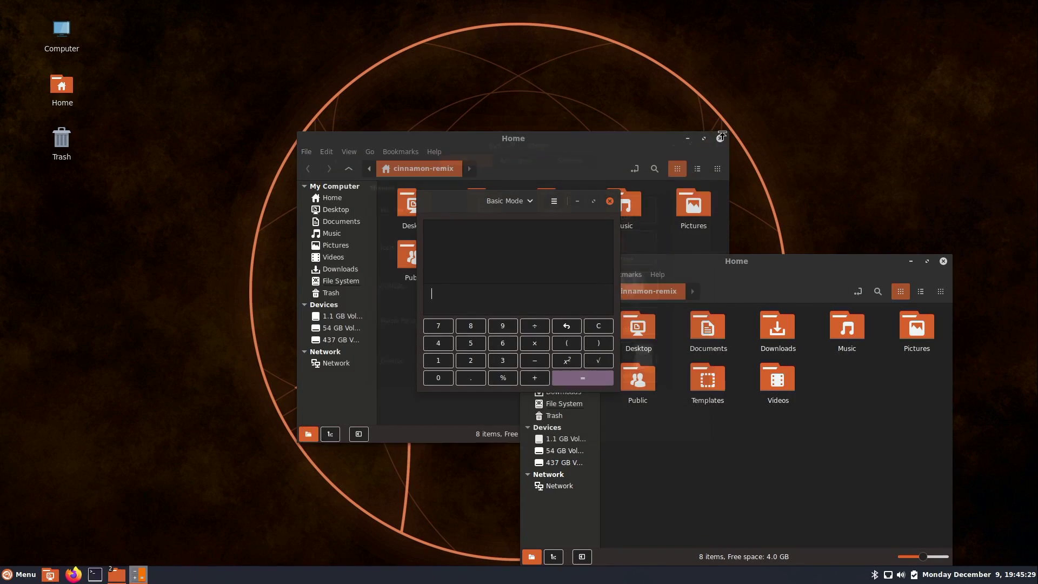
left_click(611, 202)
left_click(722, 139)
left_click(943, 261)
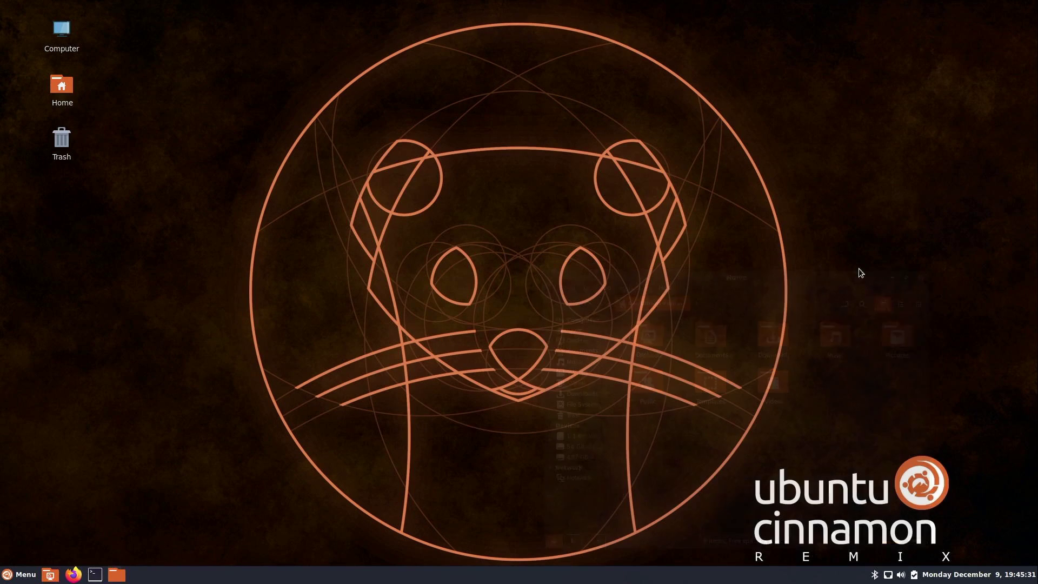
Search the menu for 'ins' and launch Install cinnamon-remix 19.10
key("super")
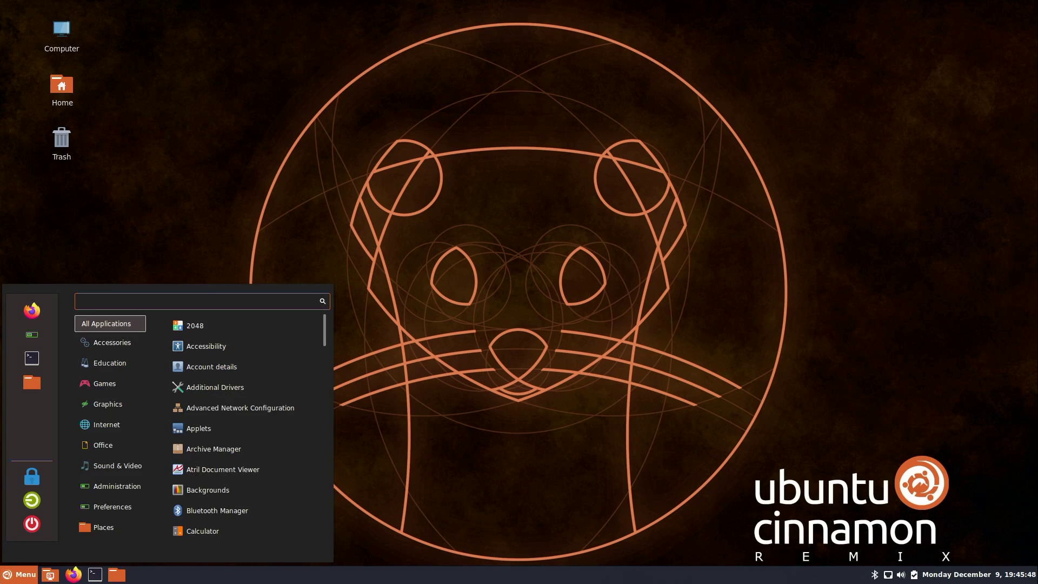
type("inst")
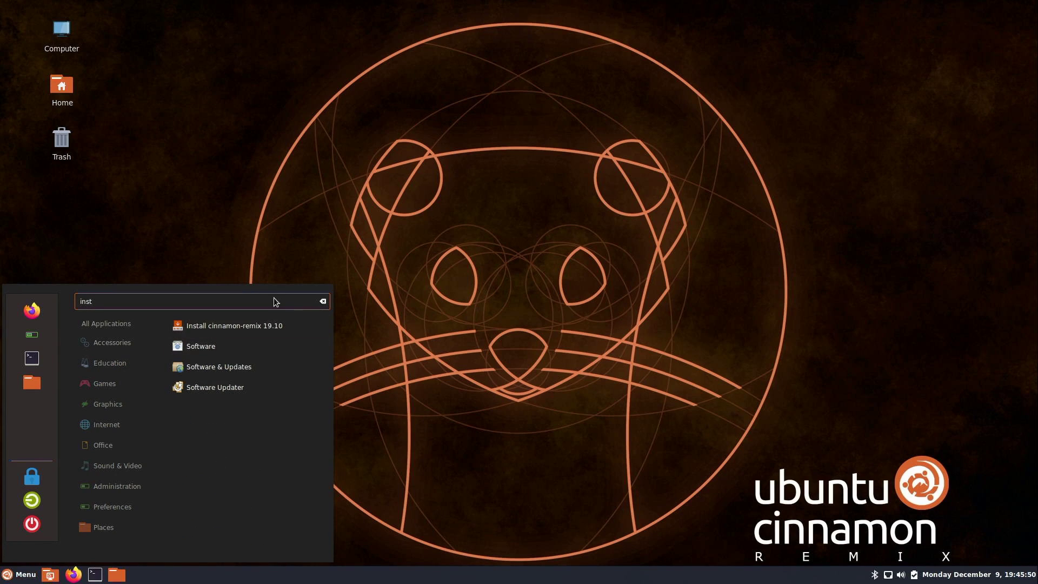
left_click(263, 324)
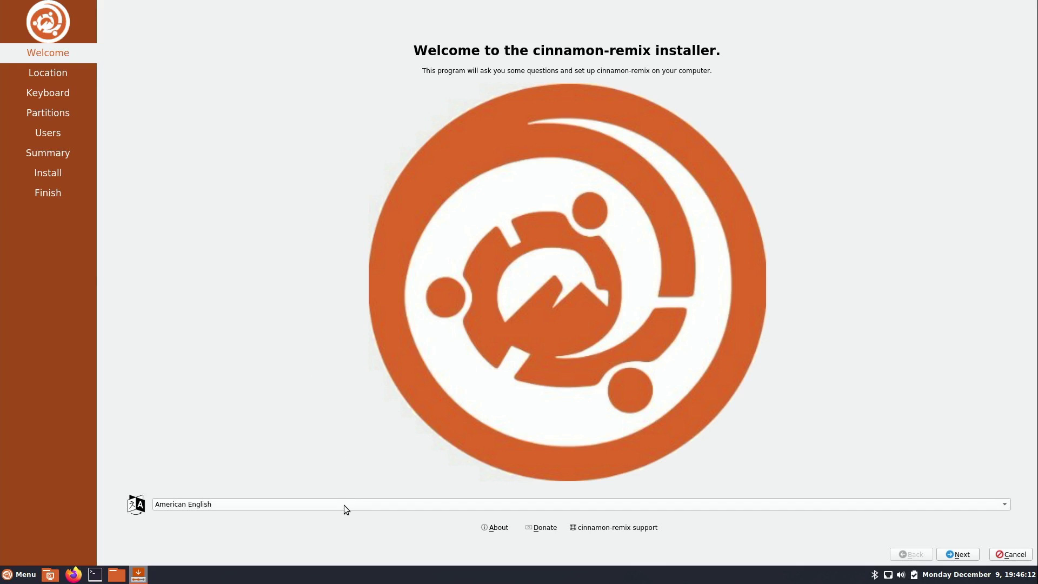
Pass the welcome page, set the time zone to America/Detroit, and keep the English (US) keyboard
left_click(961, 554)
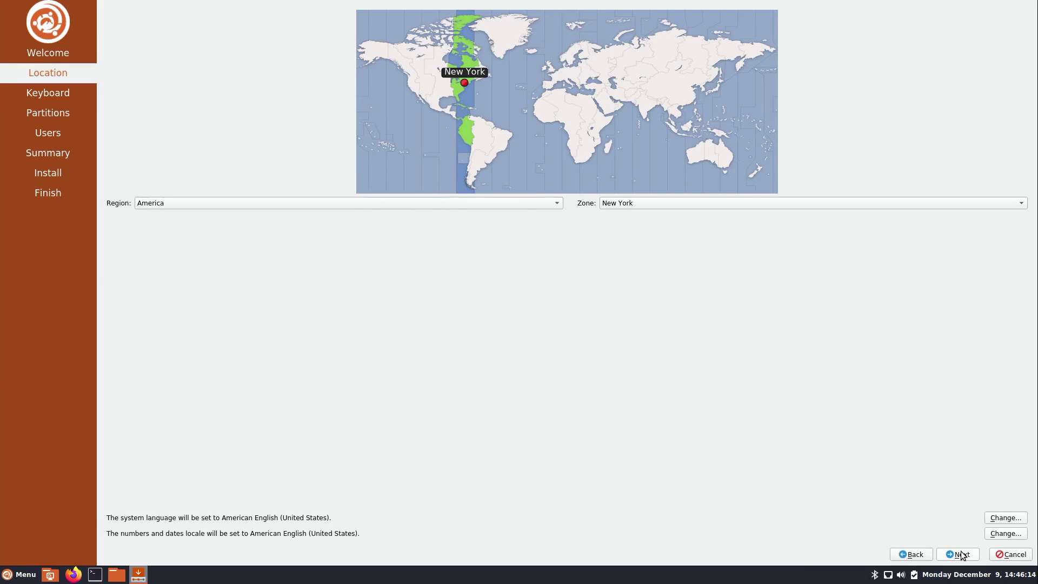
left_click(458, 82)
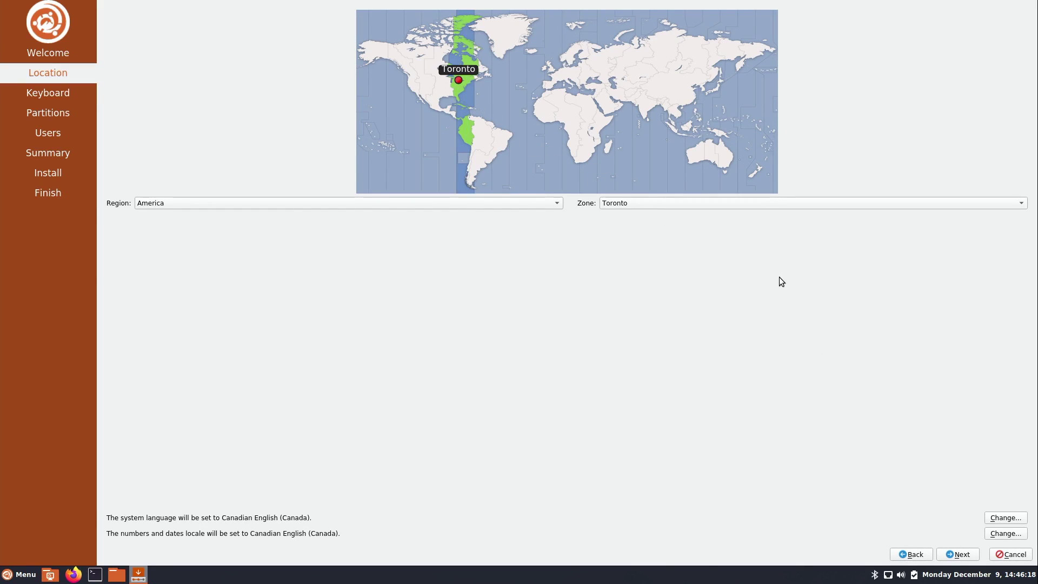
left_click(455, 84)
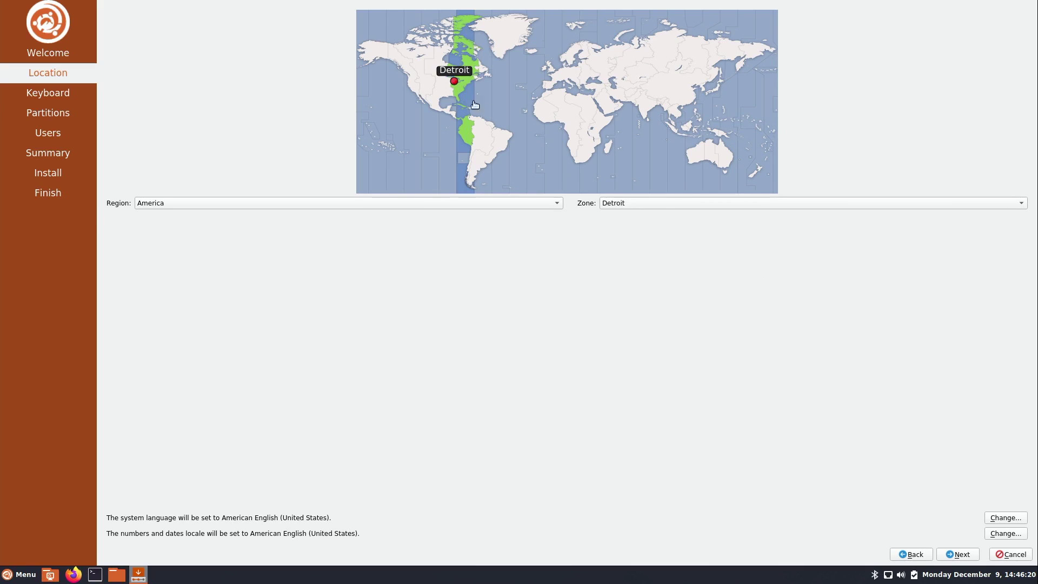
left_click(958, 554)
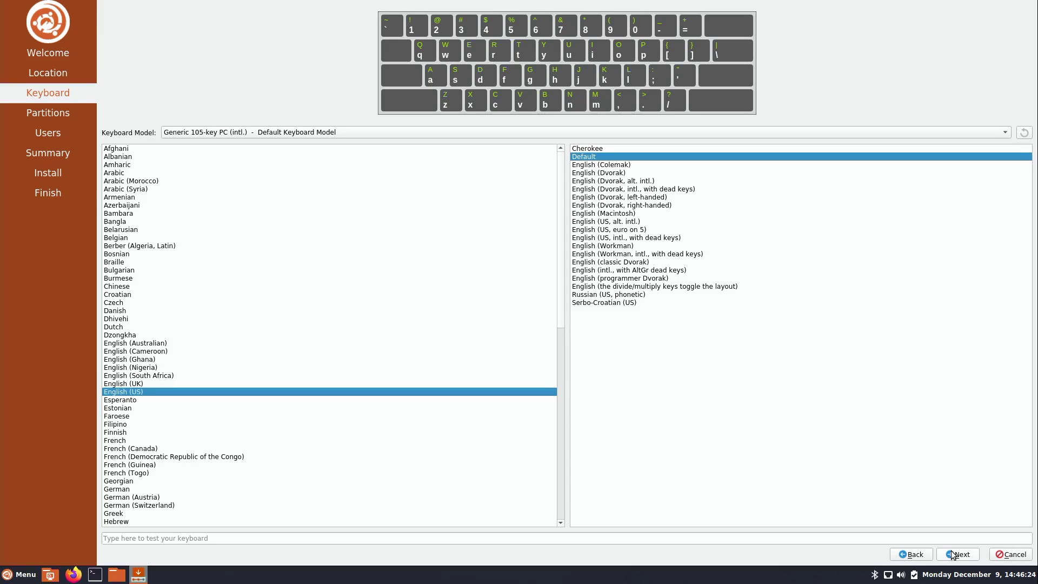
left_click(953, 554)
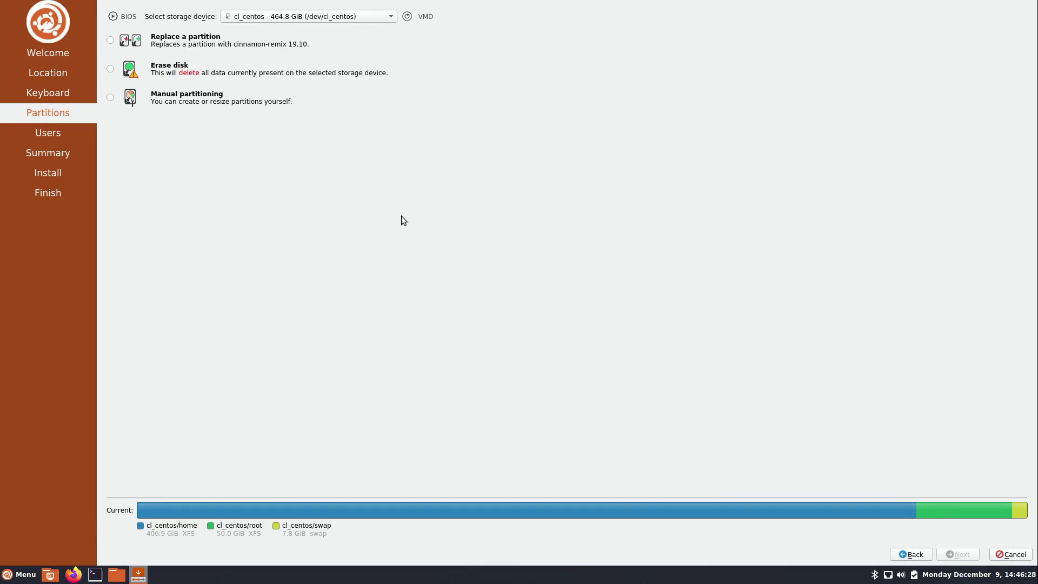
Choose Erase disk with Encrypt system ticked, and enter the encryption passphrase in both fields
left_click(111, 69)
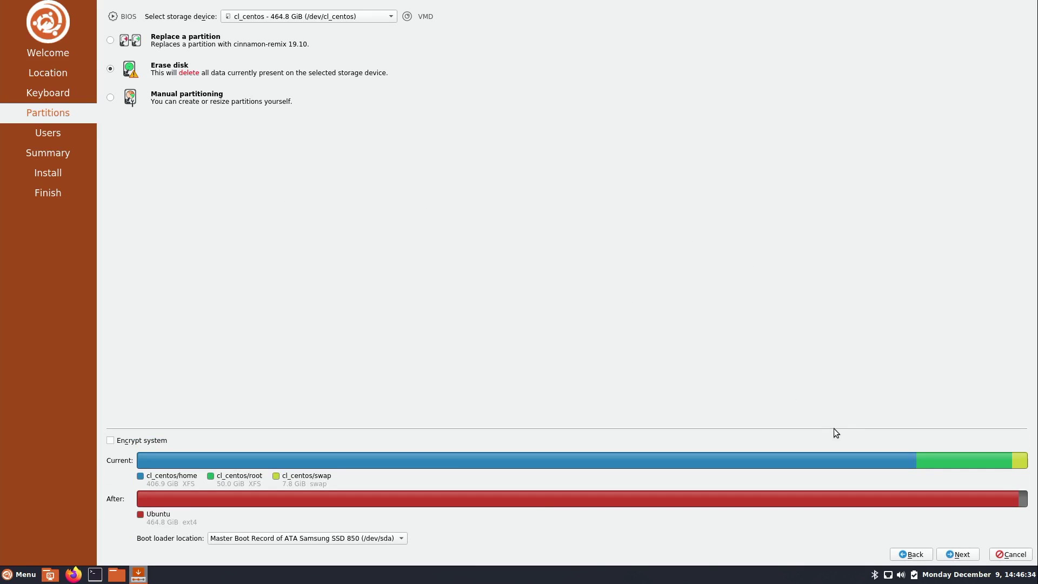
left_click(159, 440)
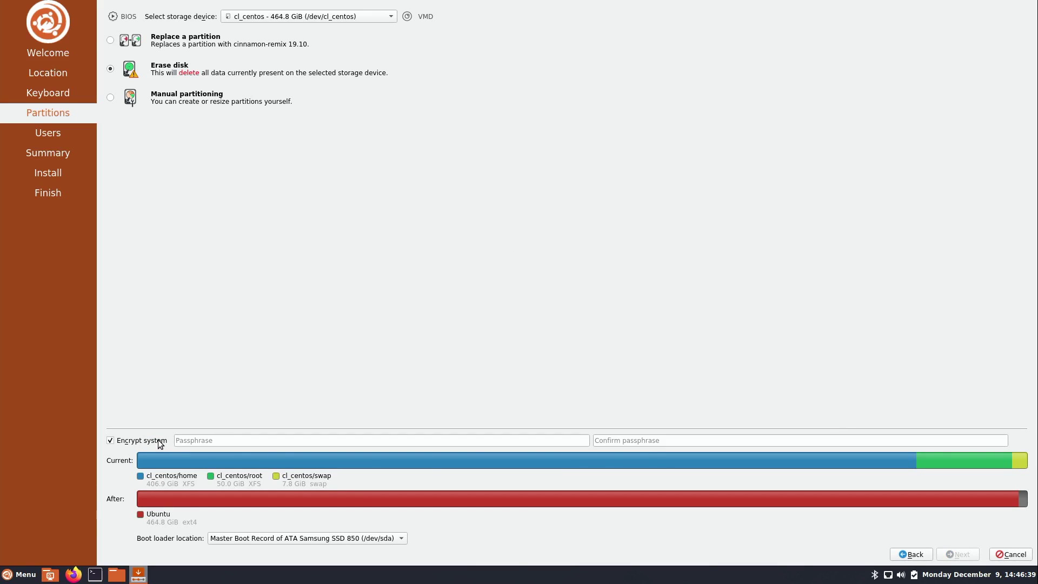
left_click(239, 440)
type("•••••")
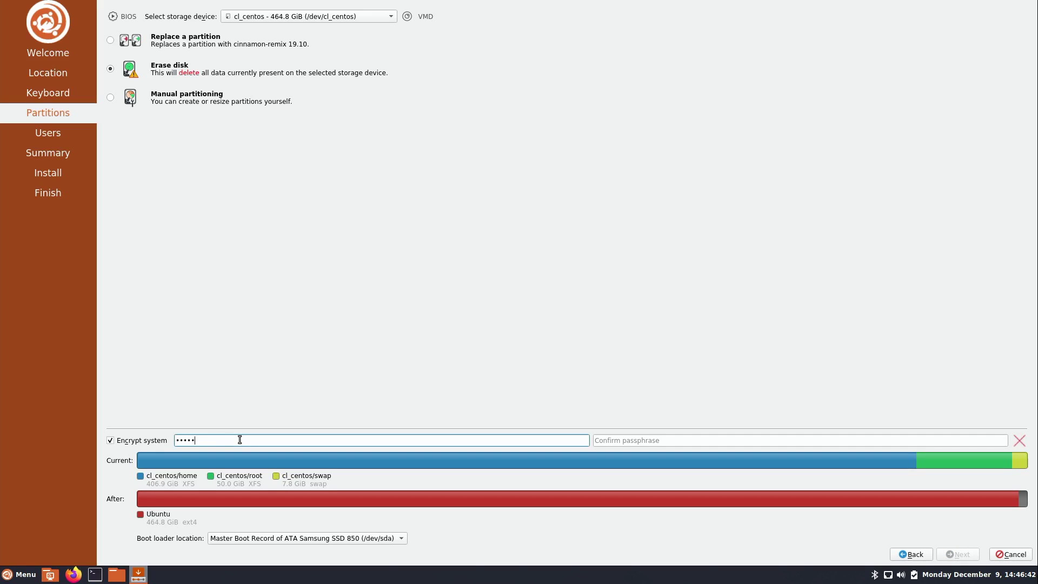
left_click(620, 440)
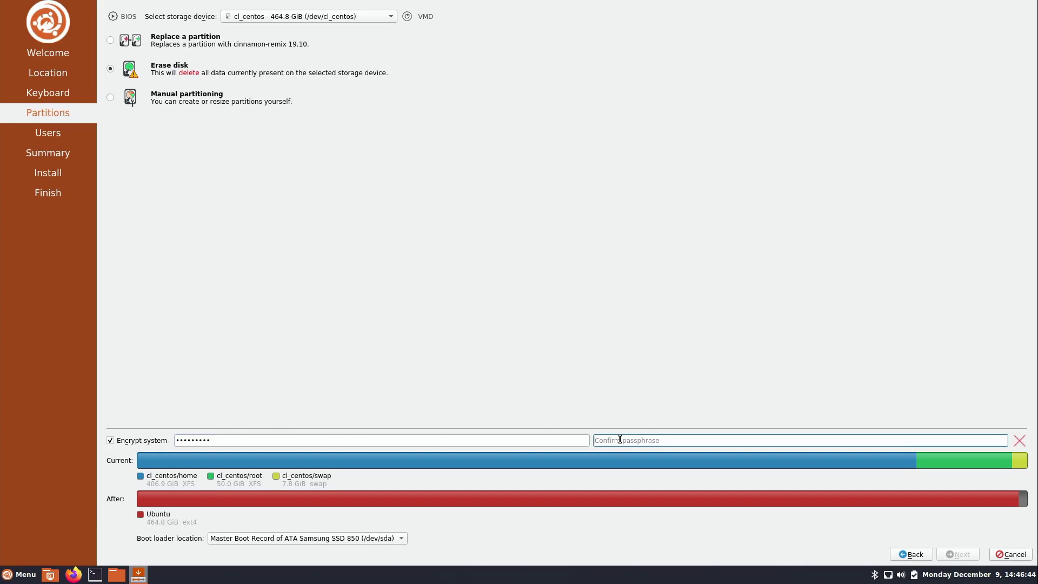
type("••••••")
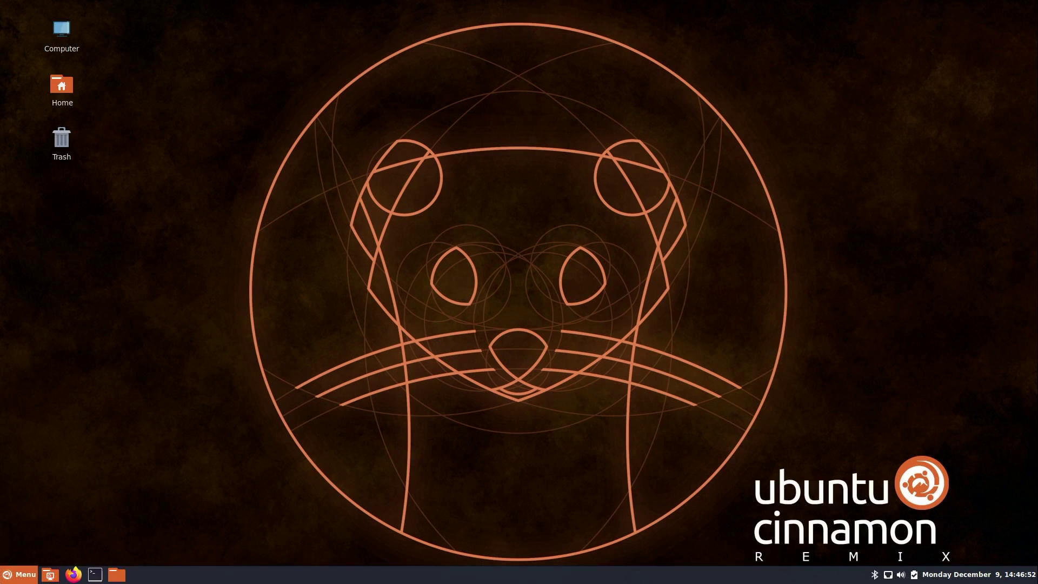
Relaunch the Install cinnamon-remix 19.10 installer by searching 'ins' in the Menu
left_click(22, 574)
type("inst")
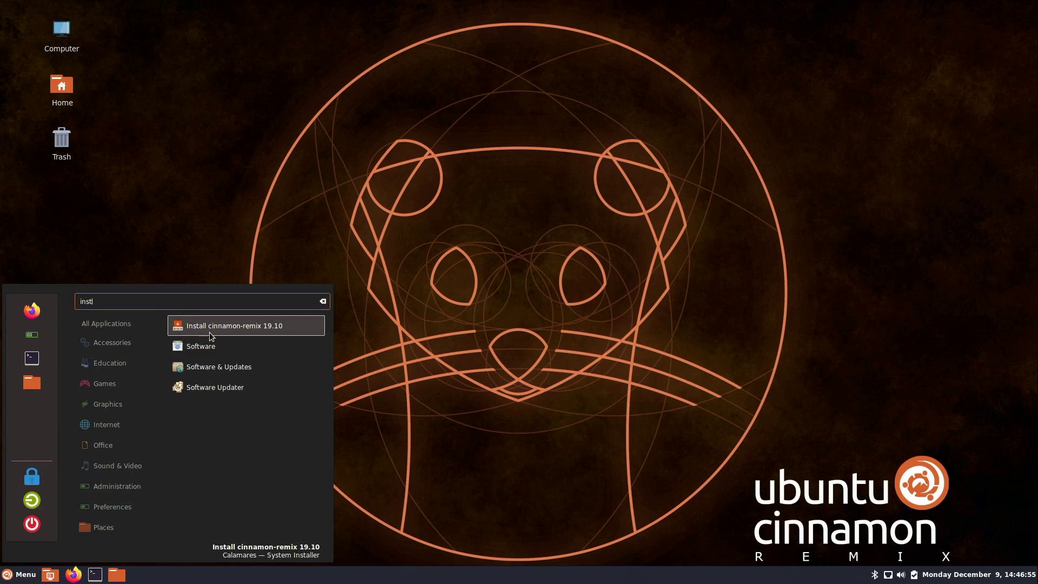
left_click(211, 331)
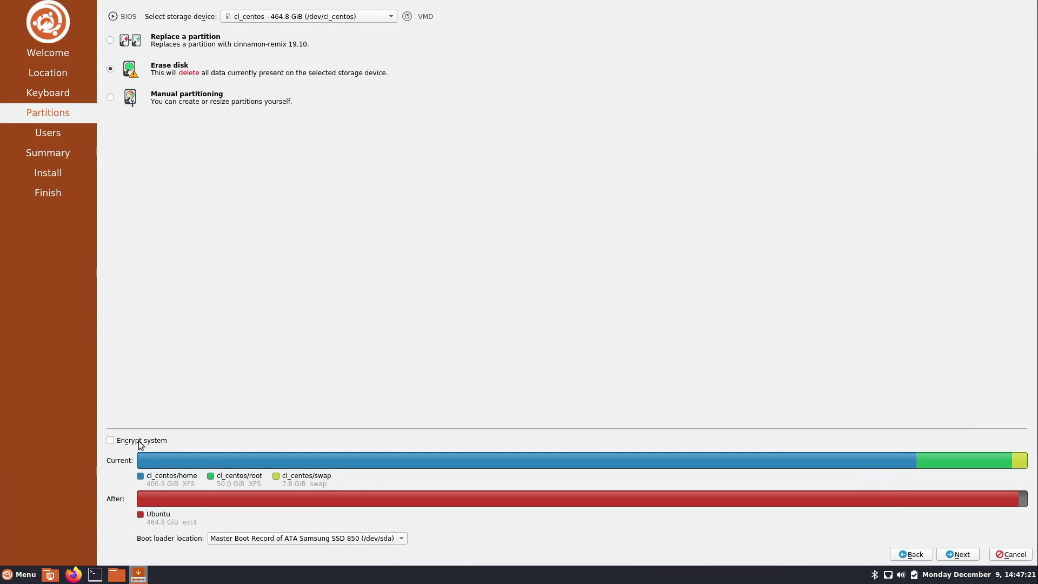
Turn on system encryption again and enter an encryption passphrase in both fields
left_click(139, 442)
left_click(498, 440)
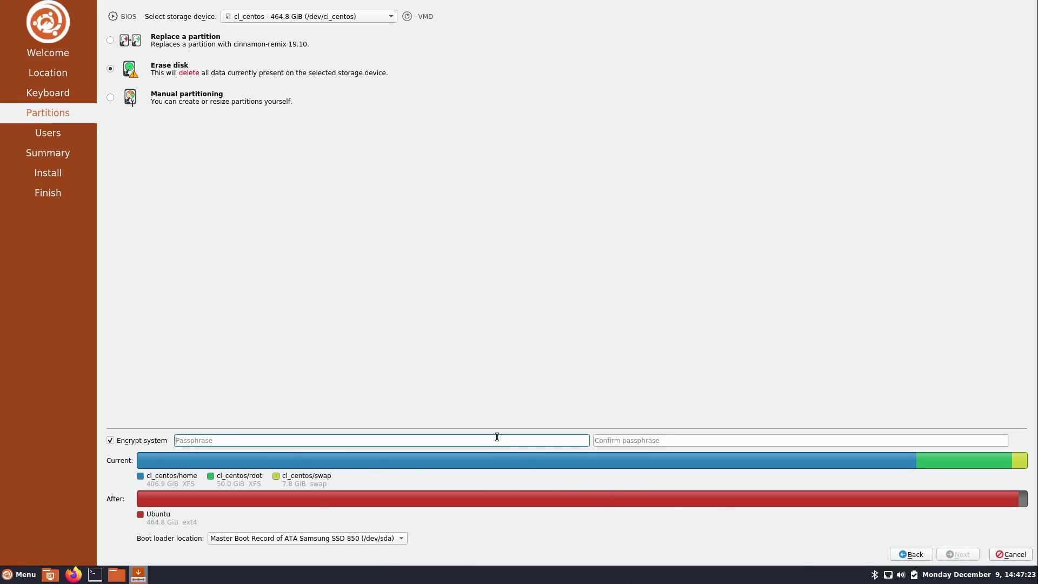
type("password1")
key("Tab")
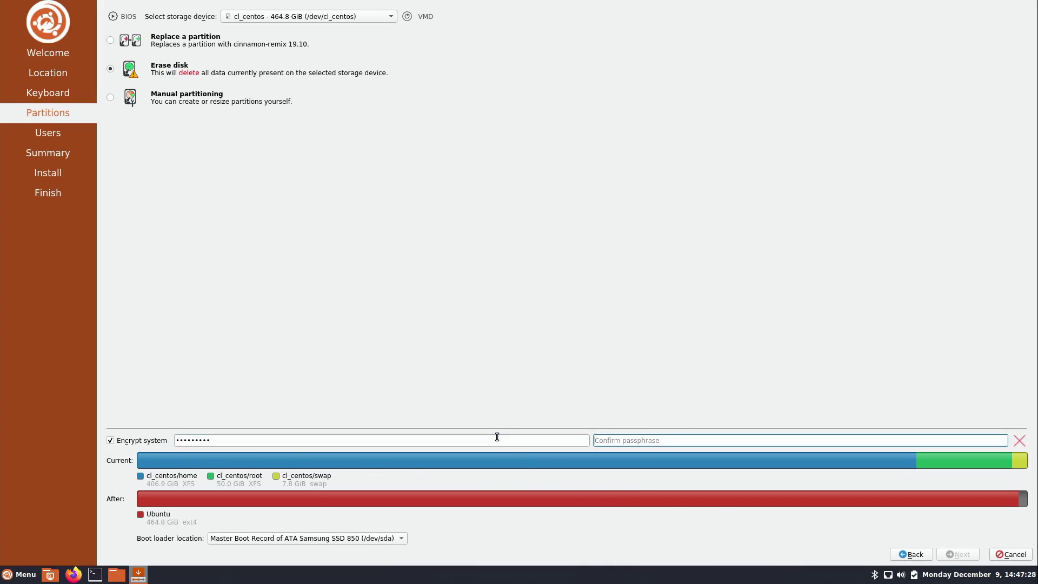
type("passwor")
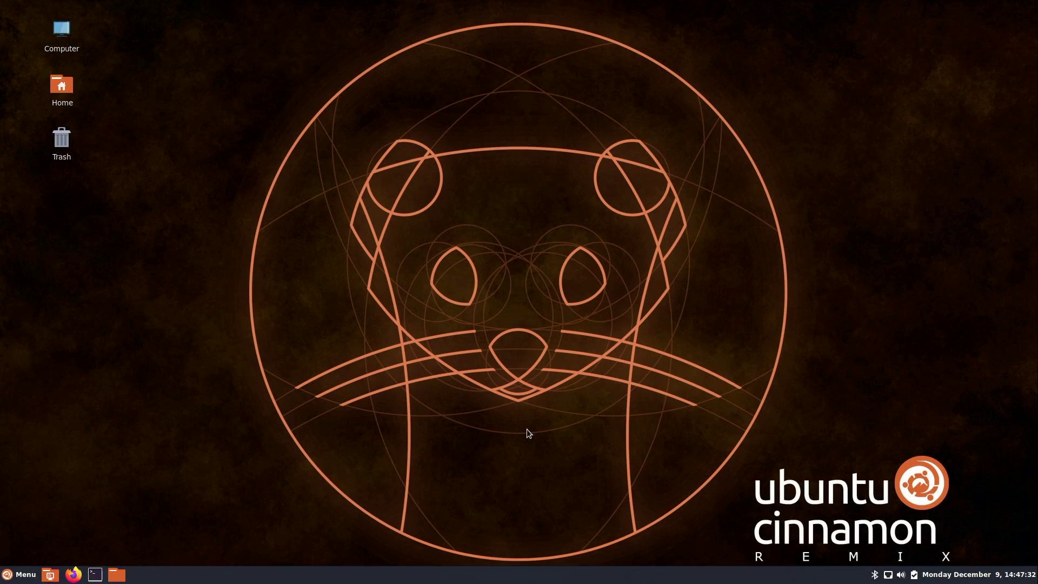
Launch the installer again from the Menu by searching 'install'
left_click(18, 575)
mouse_move(111, 506)
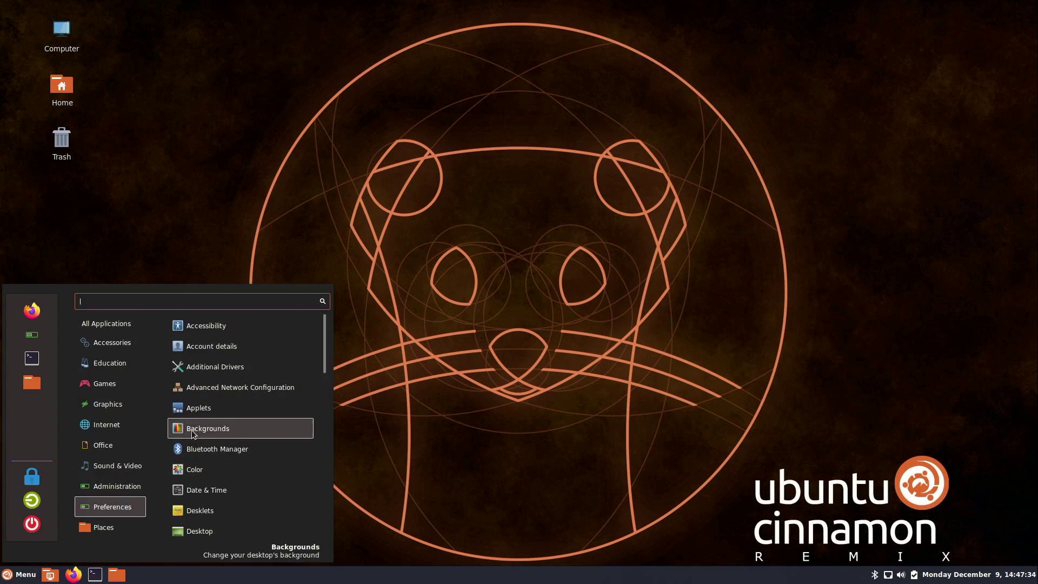
type("install")
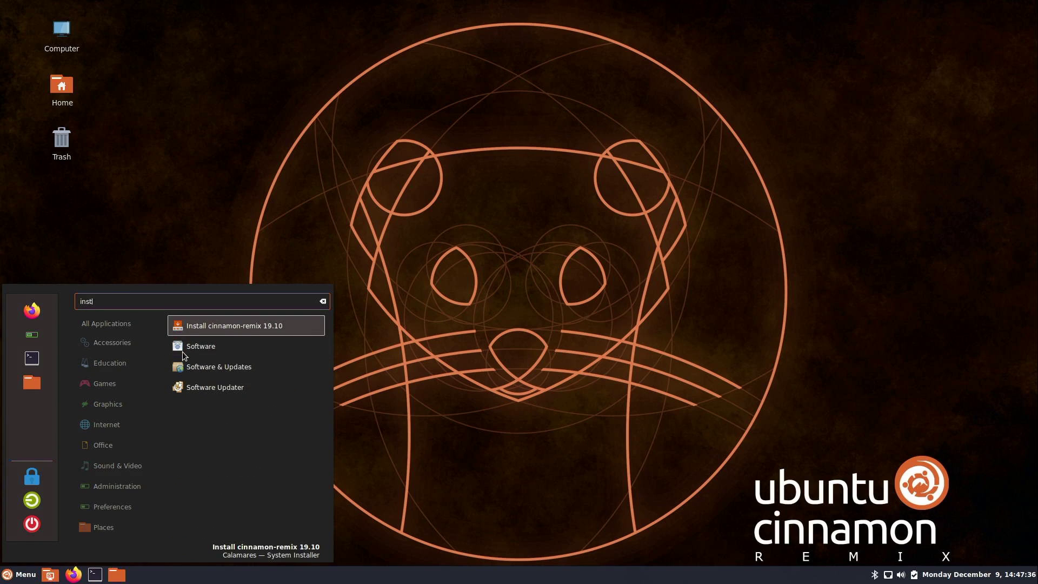
left_click(215, 326)
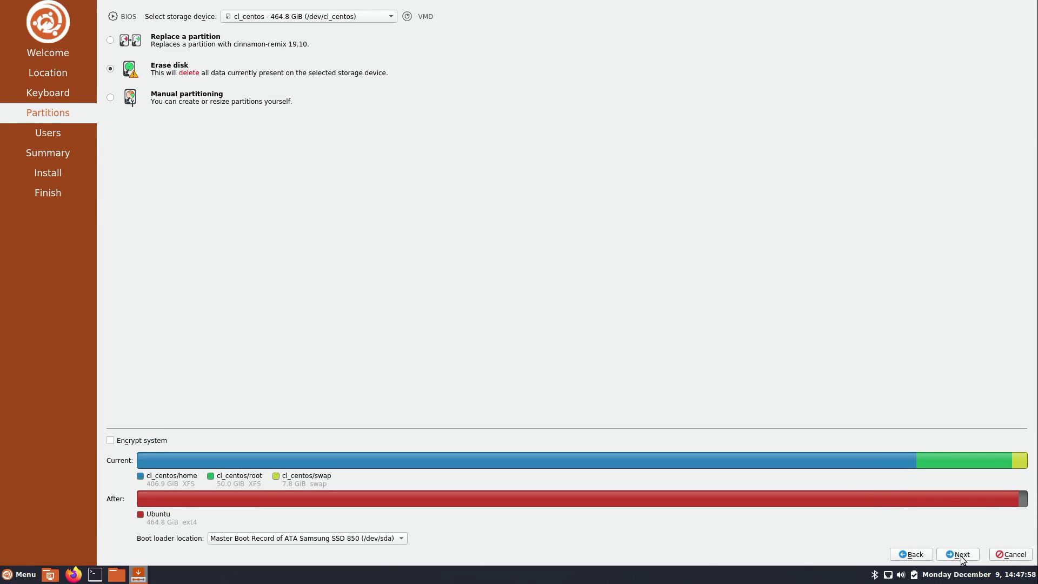
Enter the user's name, keep the auto-filled login, type a matching password twice, and continue to Summary
left_click(958, 554)
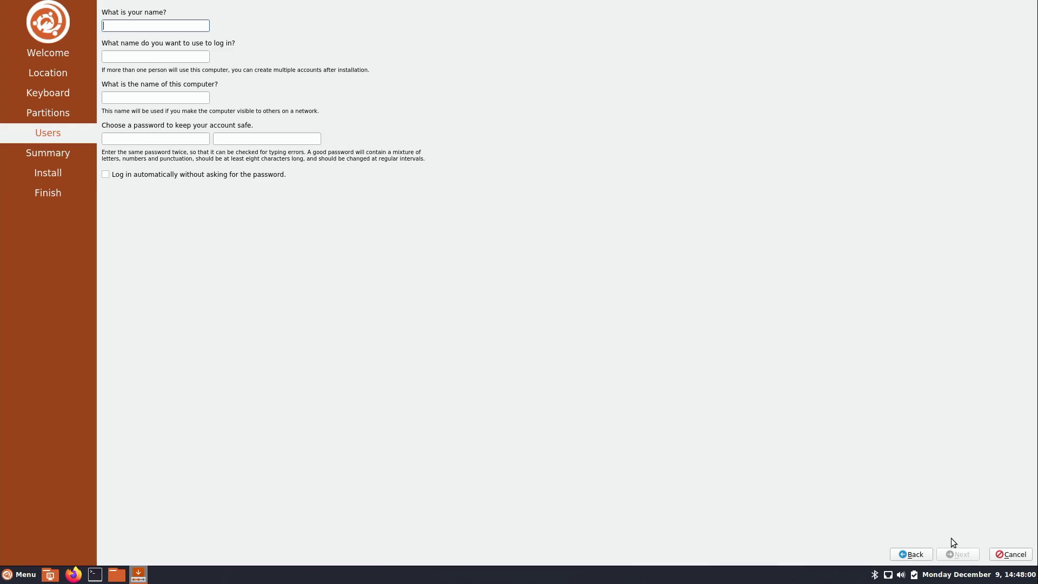
type("jay")
key("Tab")
key("Tab")
key("Tab")
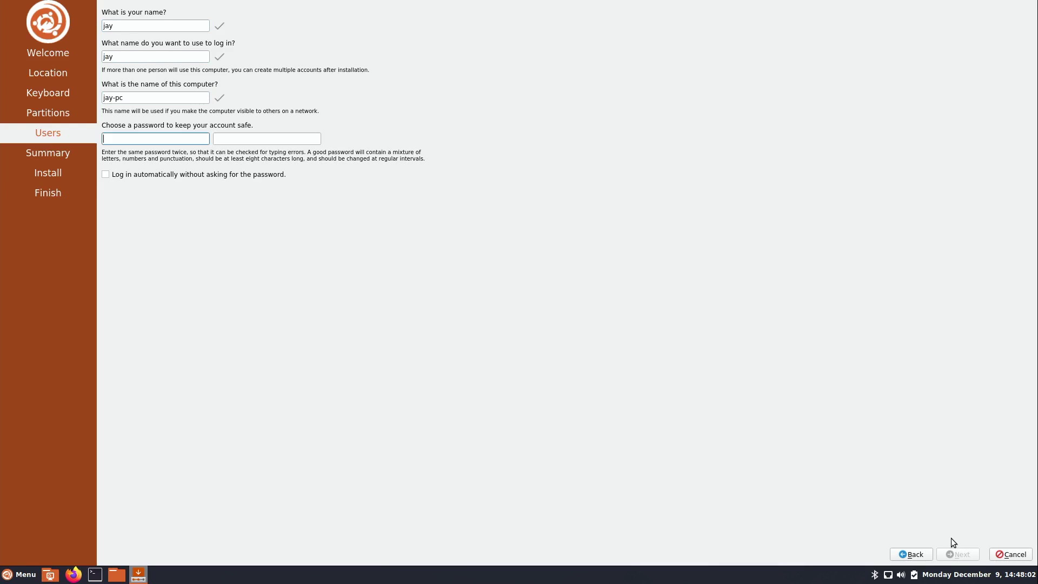
type("*********")
key("Tab")
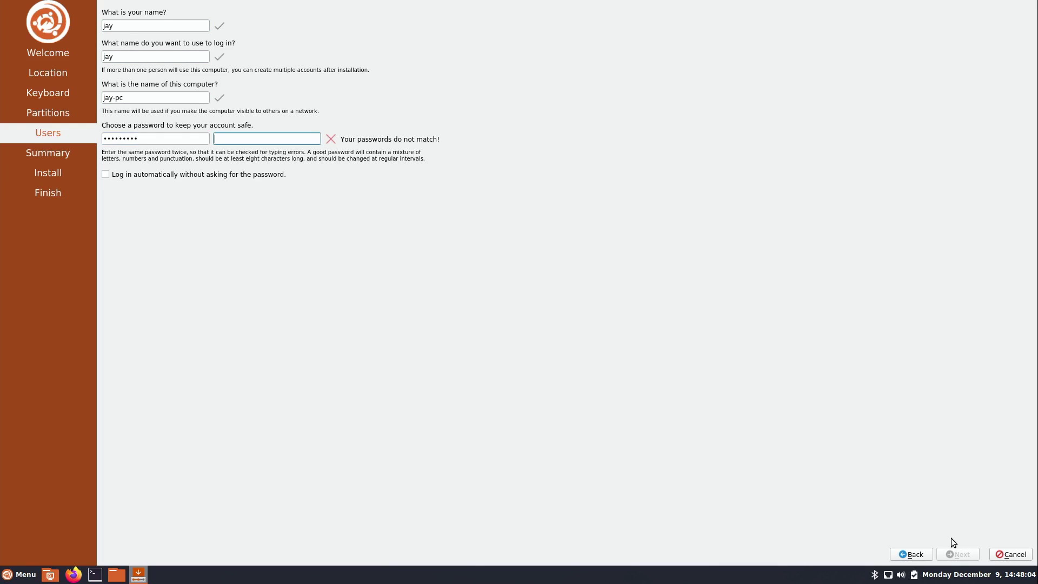
type("*********")
left_click(955, 552)
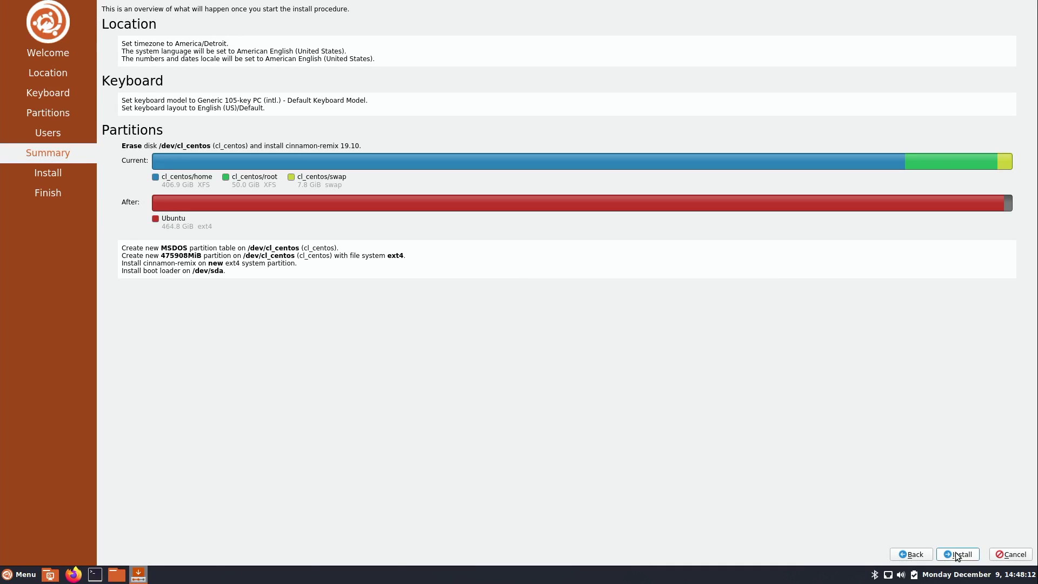
Start the installation and confirm the irreversible disk changes with Install now
left_click(958, 554)
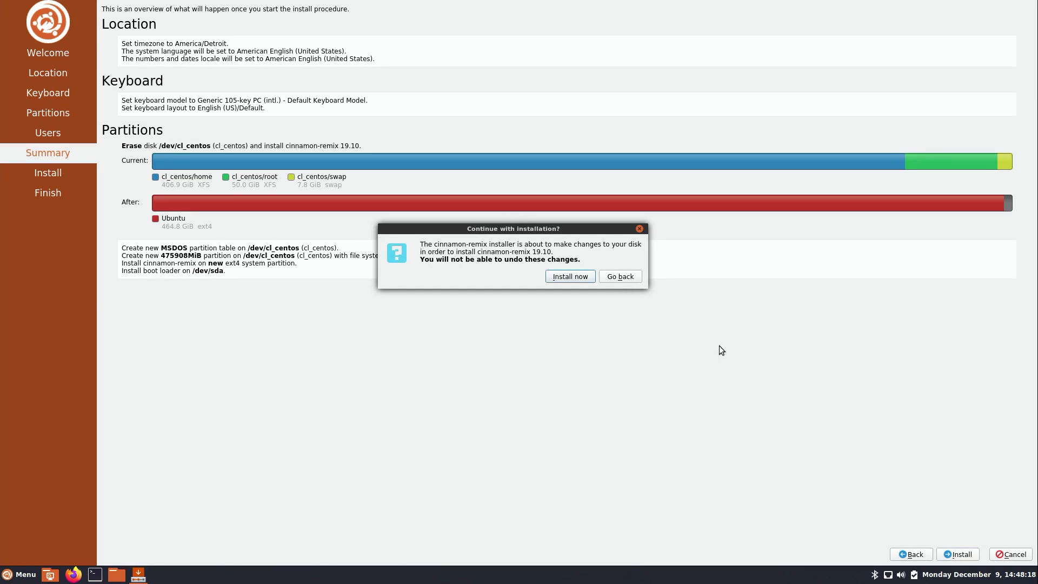
left_click(582, 277)
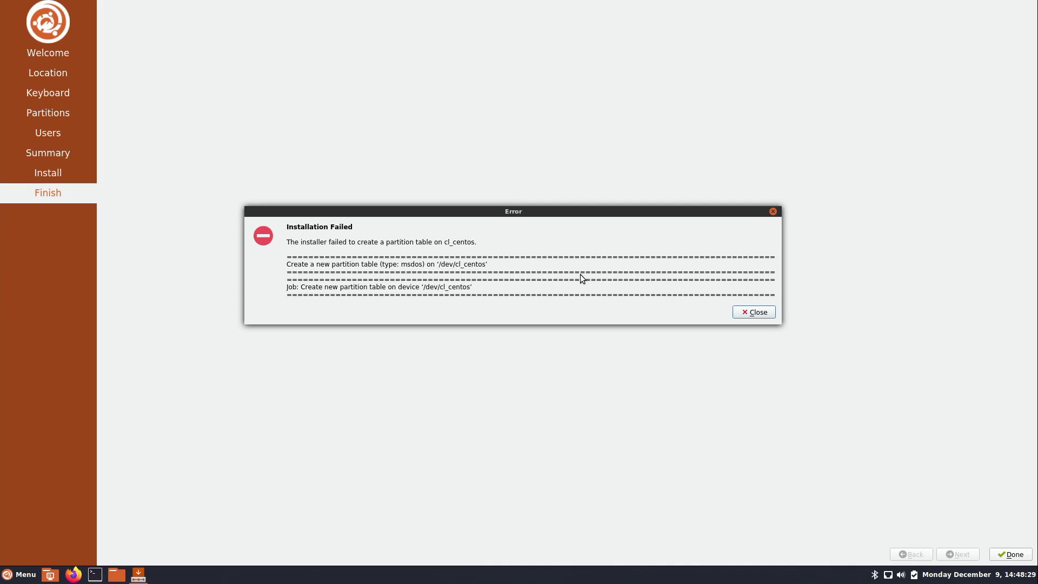
left_click(752, 314)
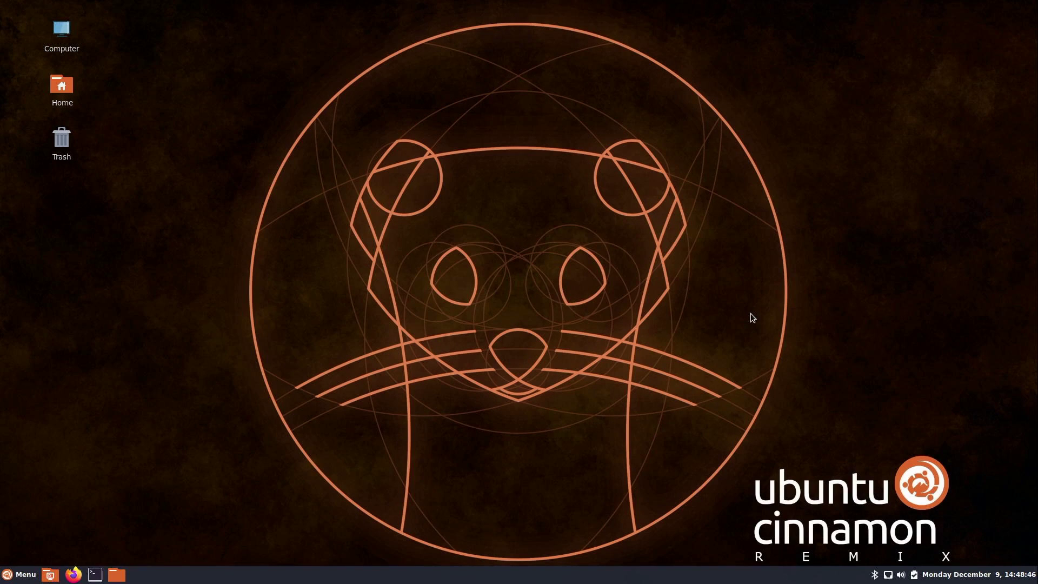